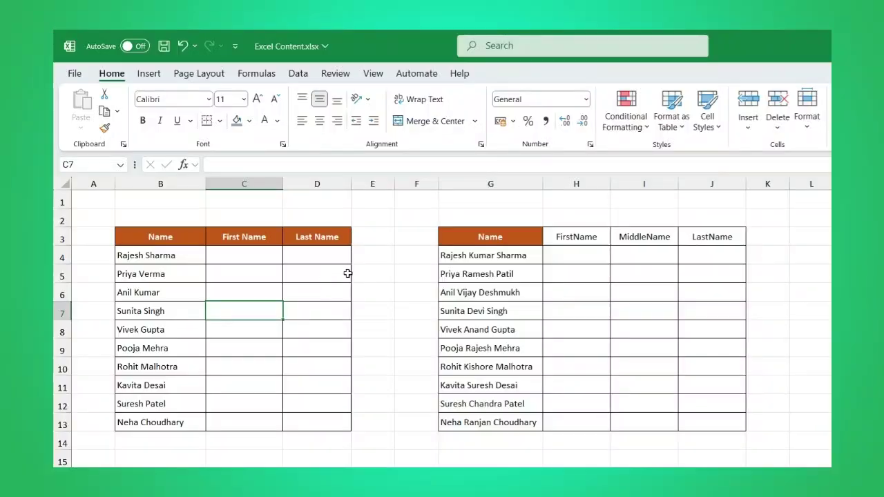
left_click(366, 255)
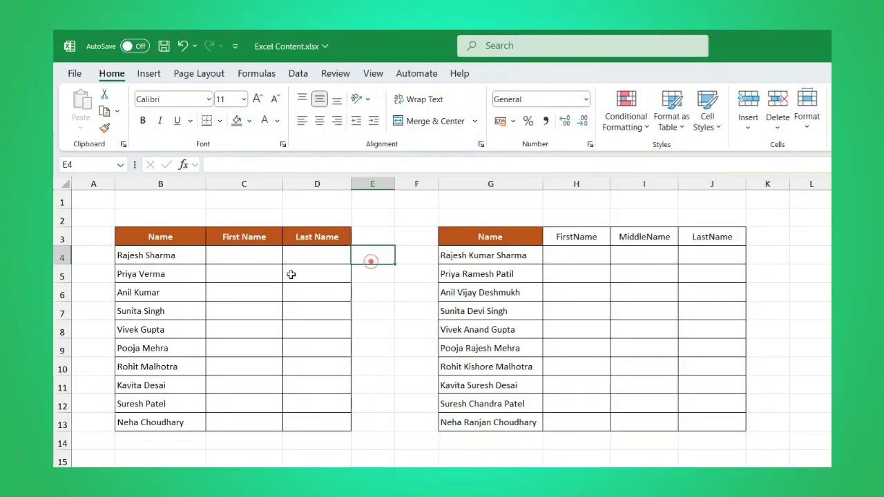
left_click_drag(184, 255, 185, 422)
left_click(231, 255)
left_click(231, 255)
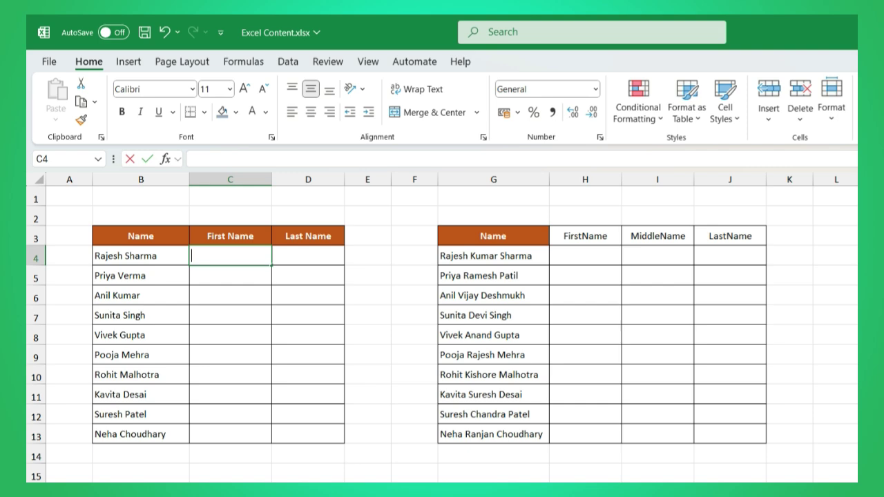
type("=")
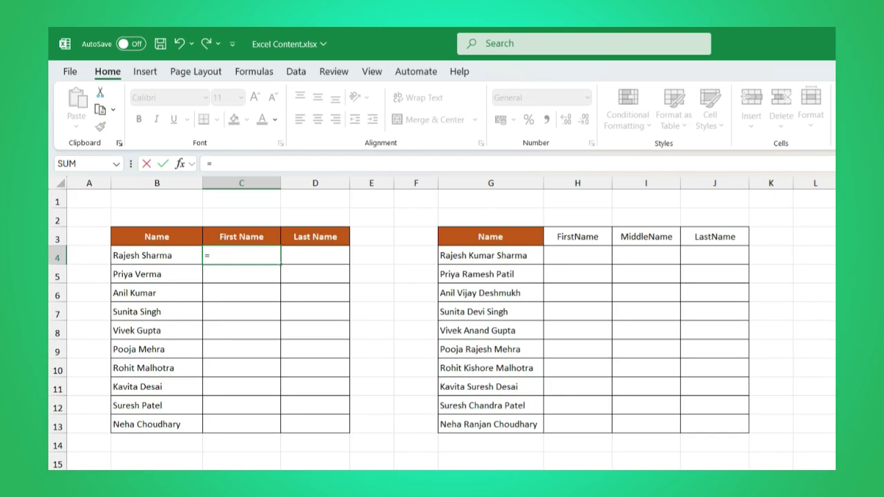
type("TEXTS")
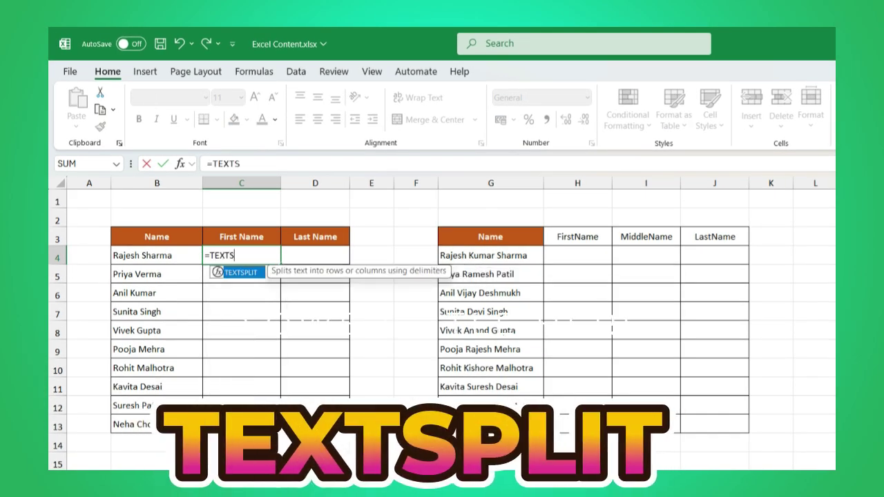
key("Tab")
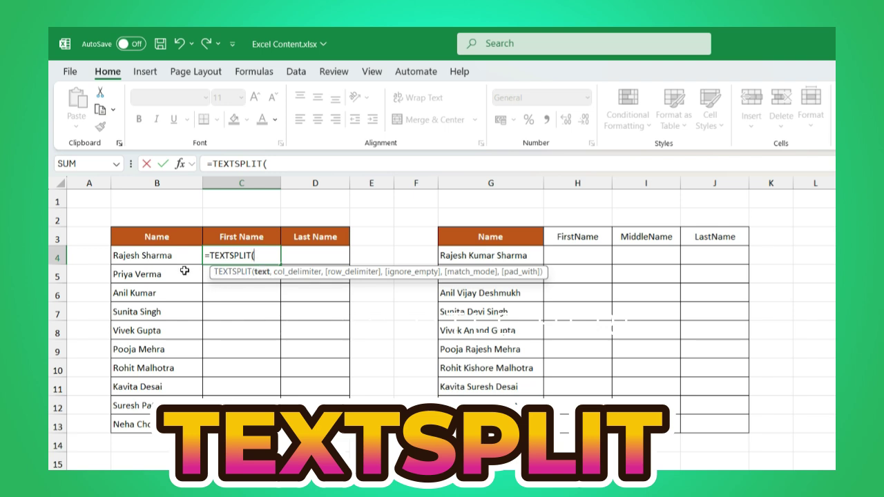
left_click(169, 256)
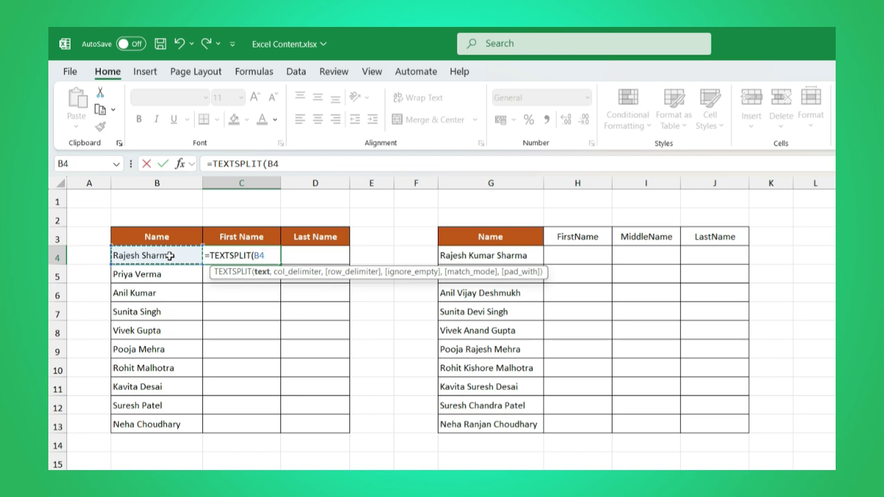
type(",")
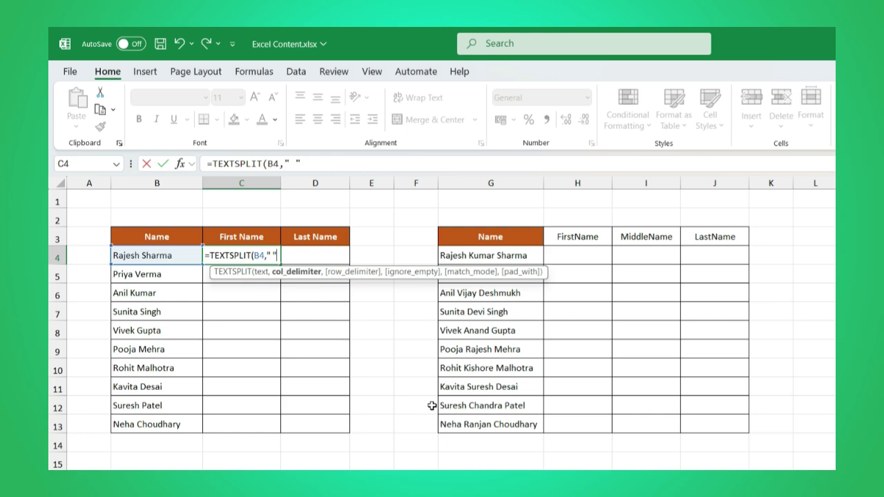
type(")")
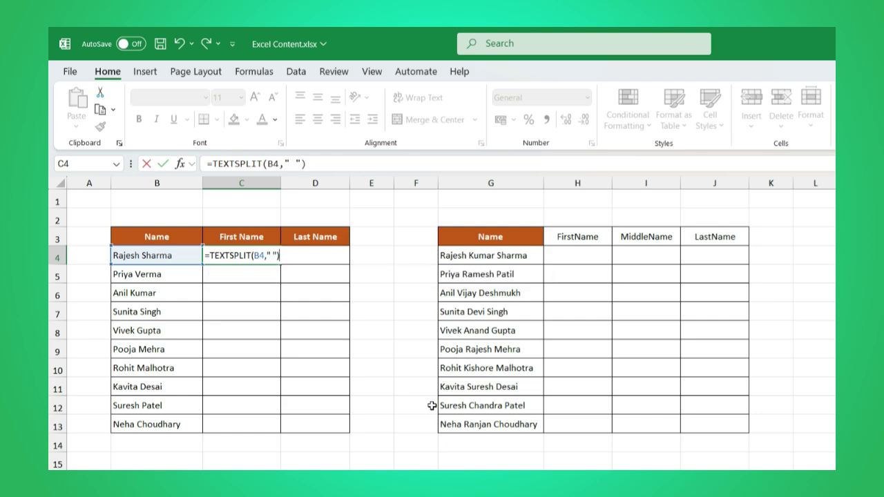
key("Return")
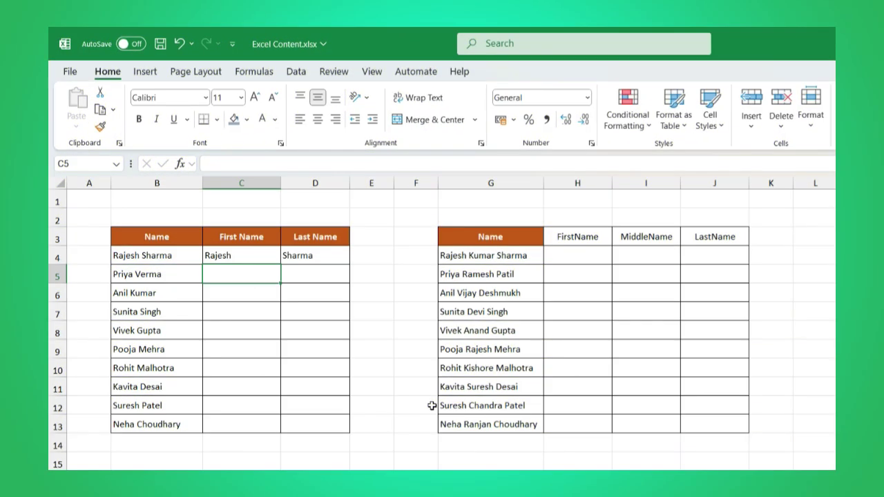
Fill the split formula down C4:D13, then copy it to H4 and fill H4:J13 for three-part names
mouse_move(265, 255)
left_mouse_down()
mouse_move(311, 256)
mouse_move(350, 431)
left_mouse_up()
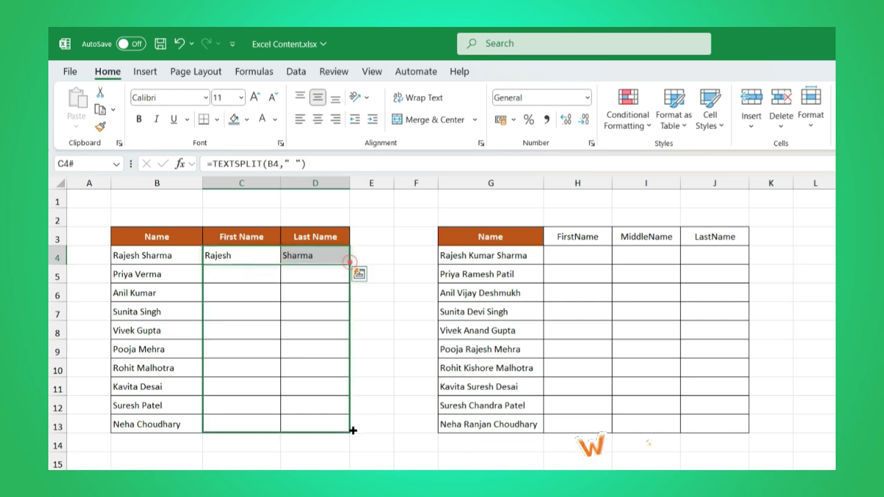
left_click(338, 468)
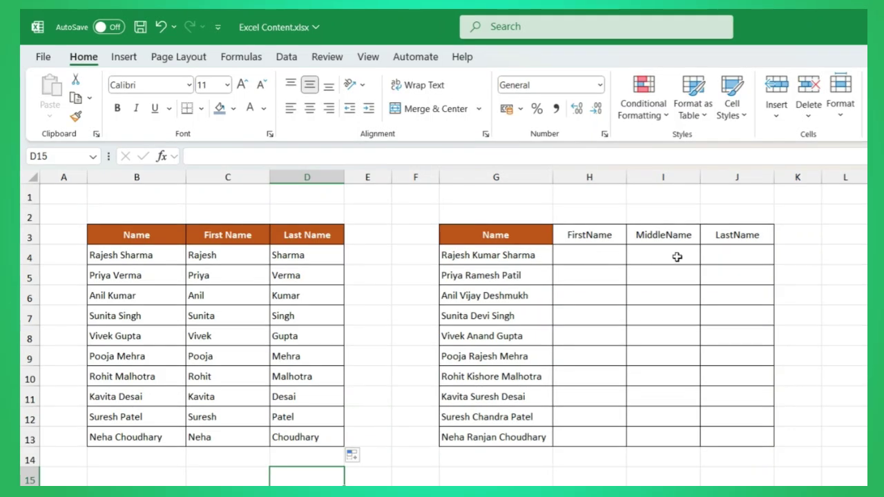
left_click_drag(219, 254, 290, 255)
key("ctrl+c")
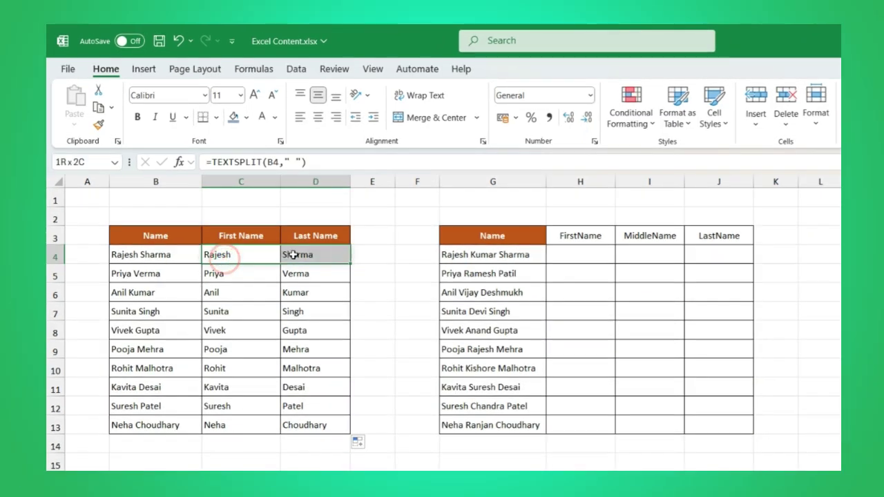
left_click(573, 259)
key("ctrl+v")
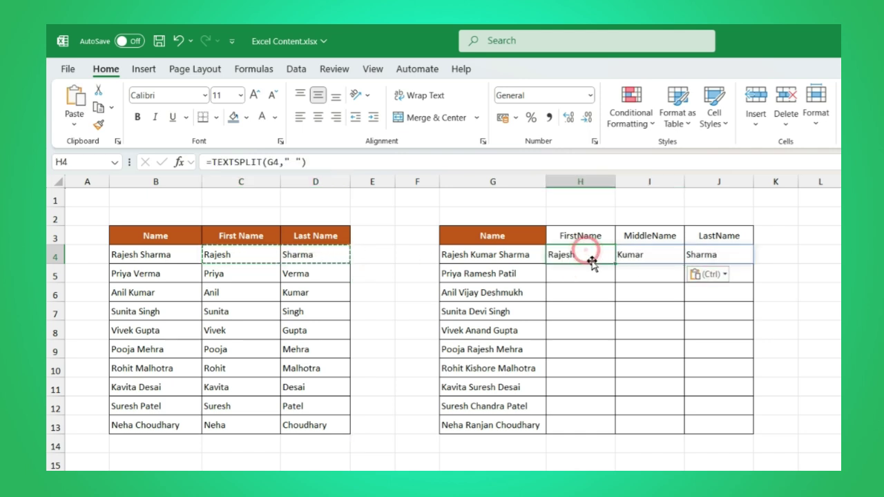
left_click_drag(600, 255, 714, 255)
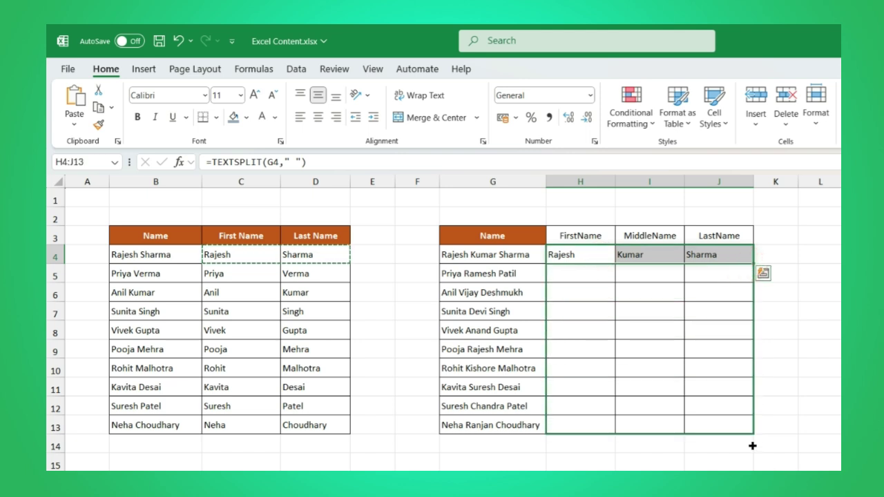
left_click_drag(752, 266, 724, 462)
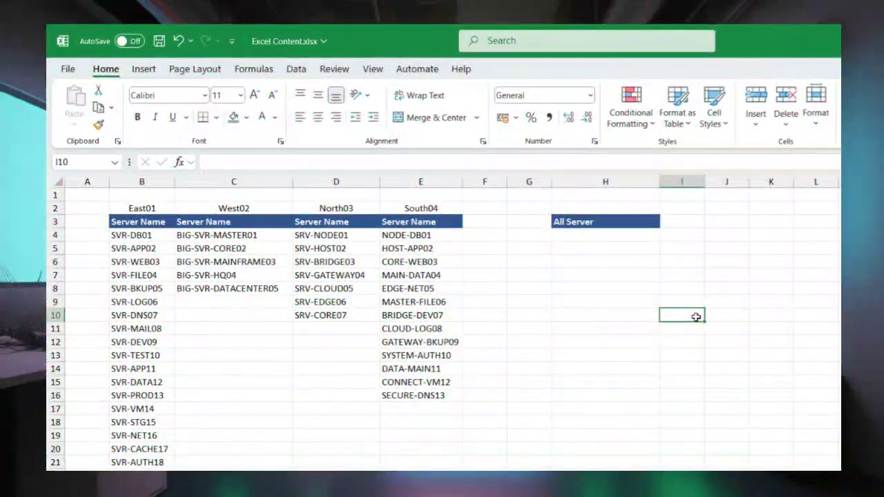
left_click_drag(142, 235, 158, 460)
left_click_drag(223, 236, 229, 275)
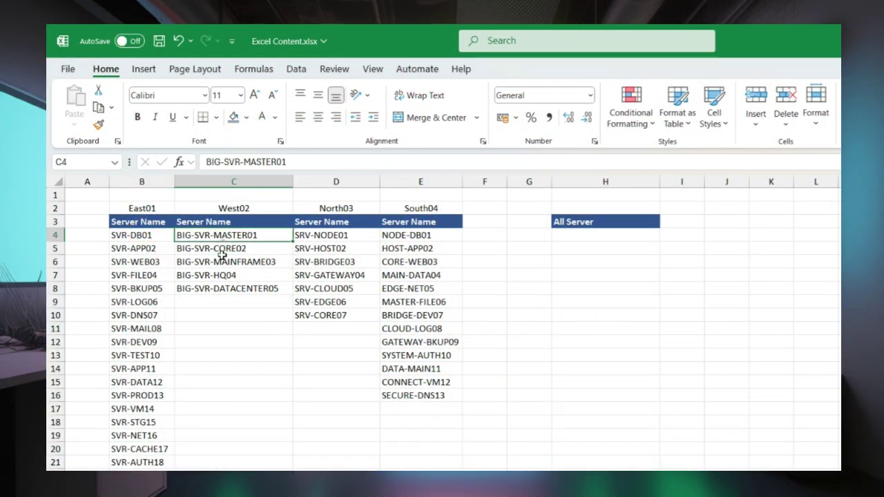
left_click_drag(344, 235, 343, 302)
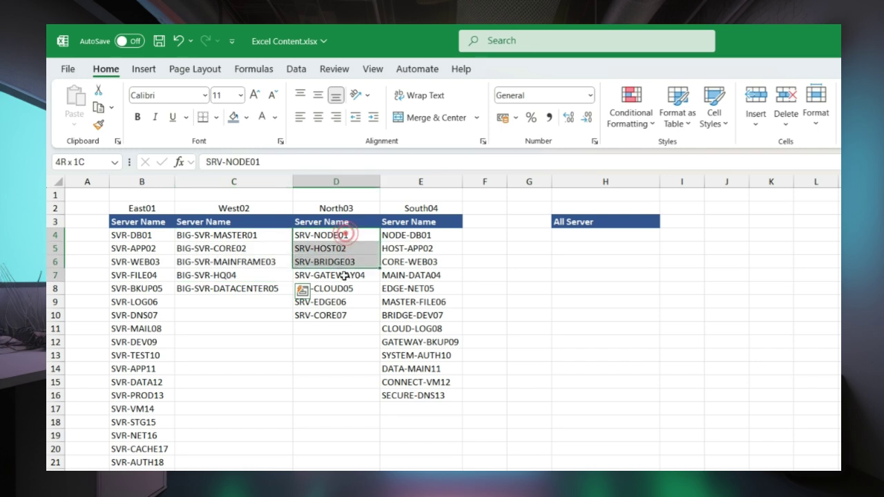
left_click_drag(435, 236, 423, 395)
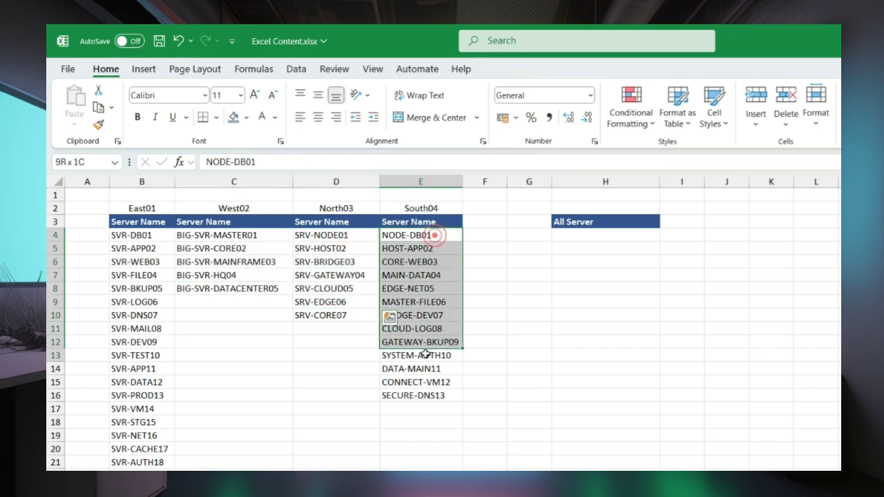
left_click(299, 395)
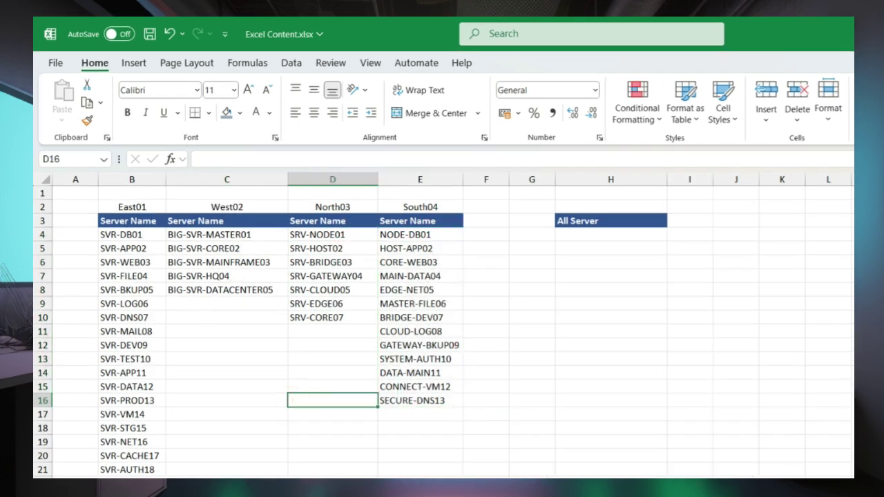
left_click_drag(580, 236, 580, 429)
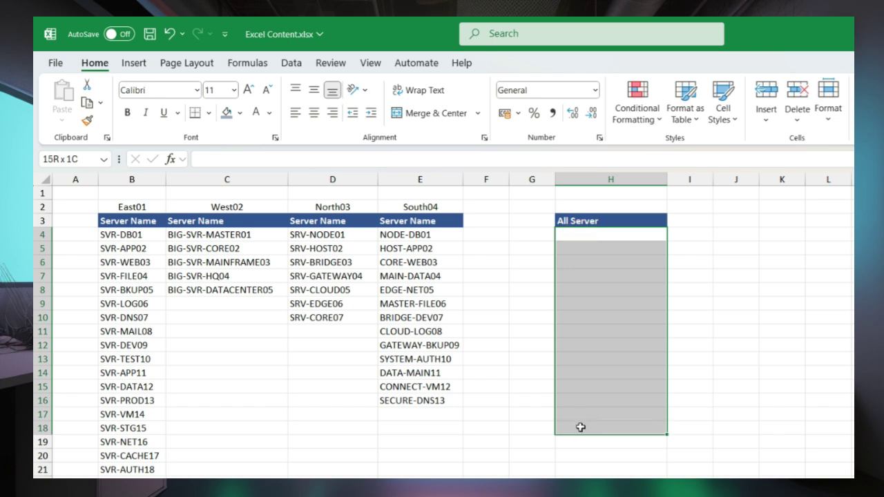
left_click(573, 236)
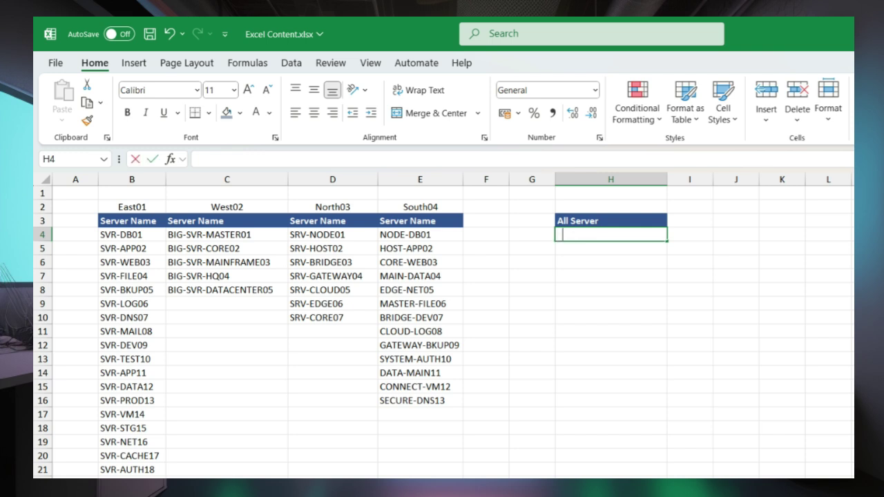
Enter =TOCOL(B4:E23,1) in H4 to list all server names in one column, ignoring blanks
type("=TOC")
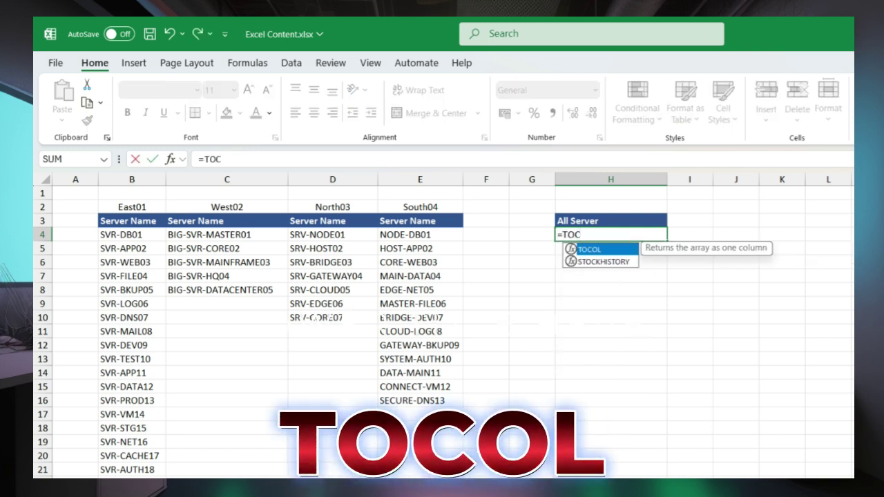
key("Tab")
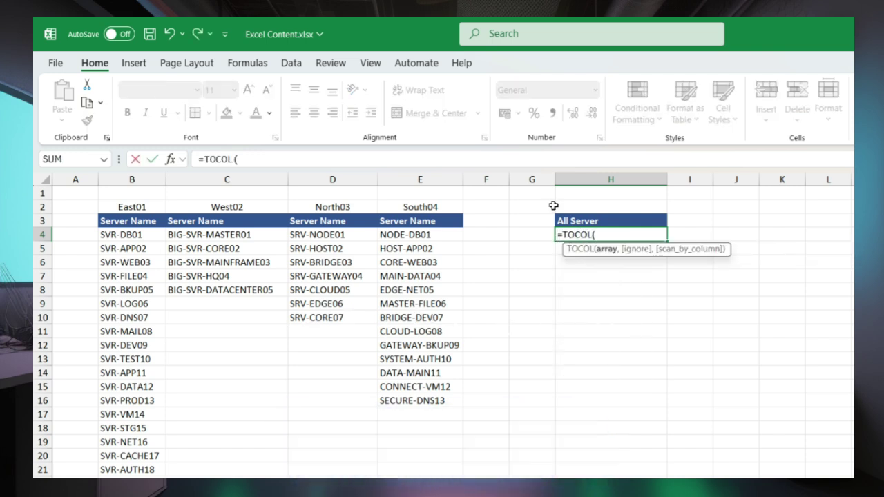
mouse_move(130, 235)
left_mouse_down()
mouse_move(412, 267)
mouse_move(411, 494)
left_mouse_up()
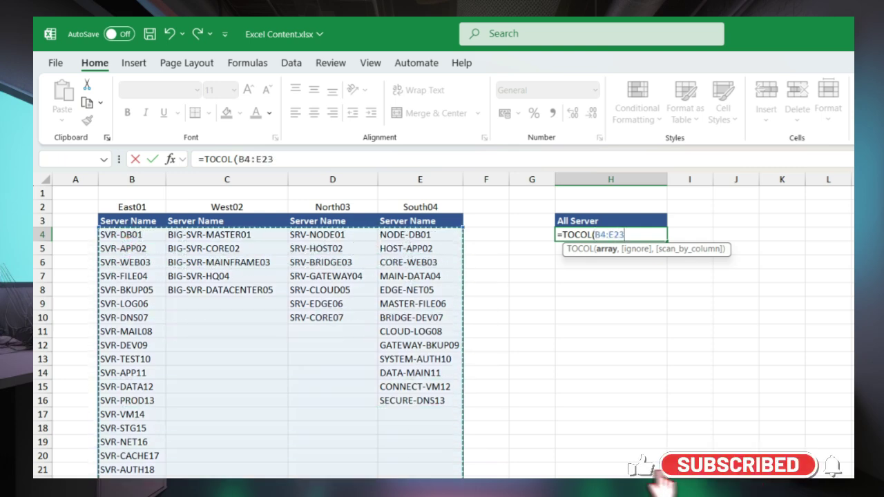
type(",")
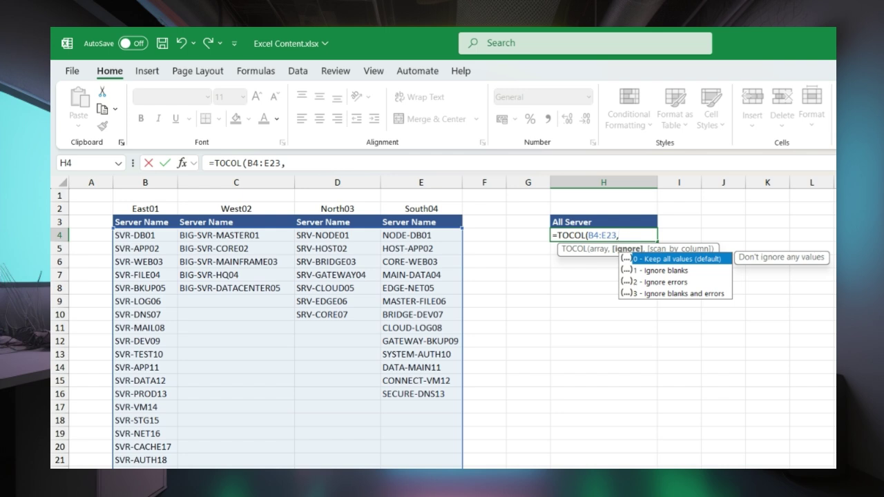
type("1,")
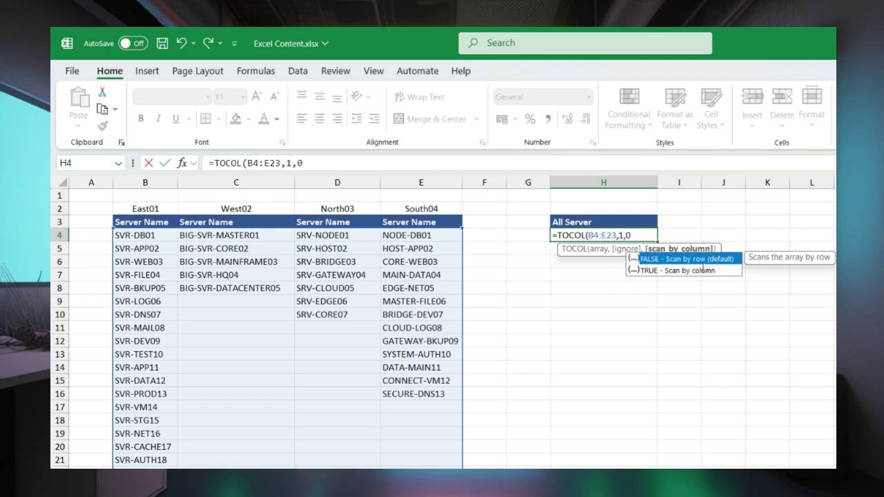
key("BackSpace")
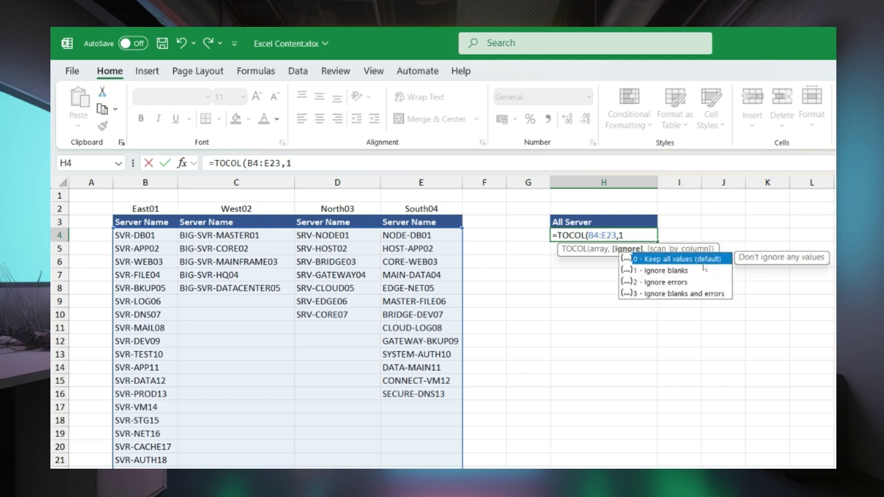
type(")")
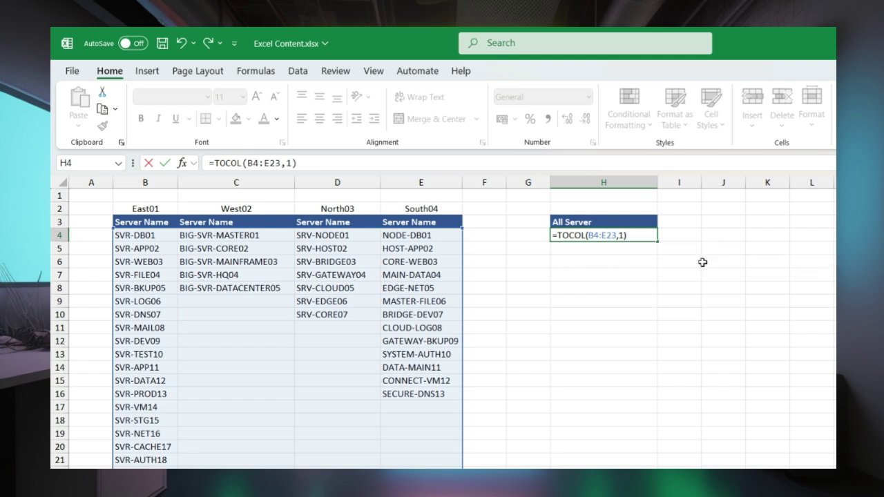
key("Return")
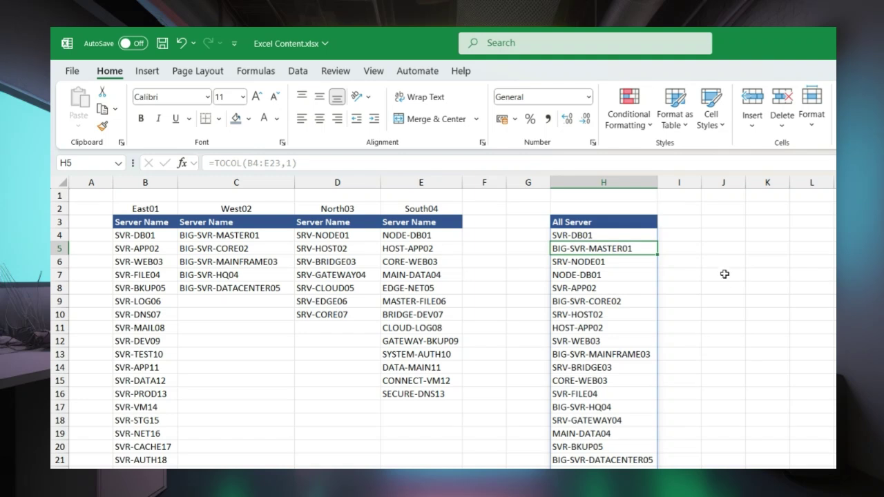
left_click(724, 274)
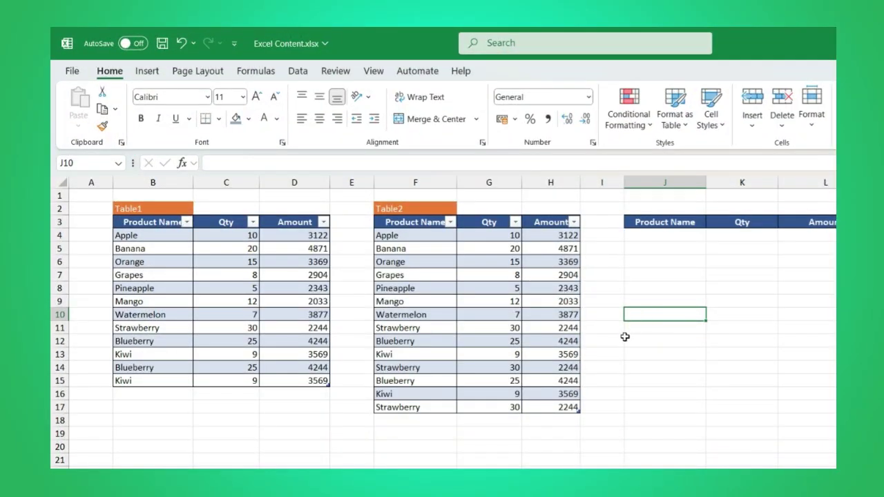
Enter =VSTACK(Table1,Table2) in J4 to stack both product tables under Product Name, Qty and Amount
left_click(715, 346)
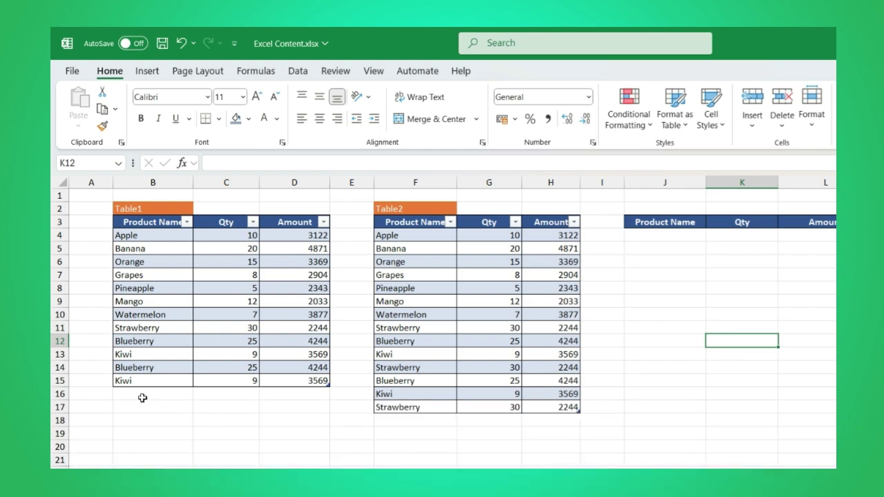
left_click_drag(142, 398, 330, 392)
left_click(666, 356)
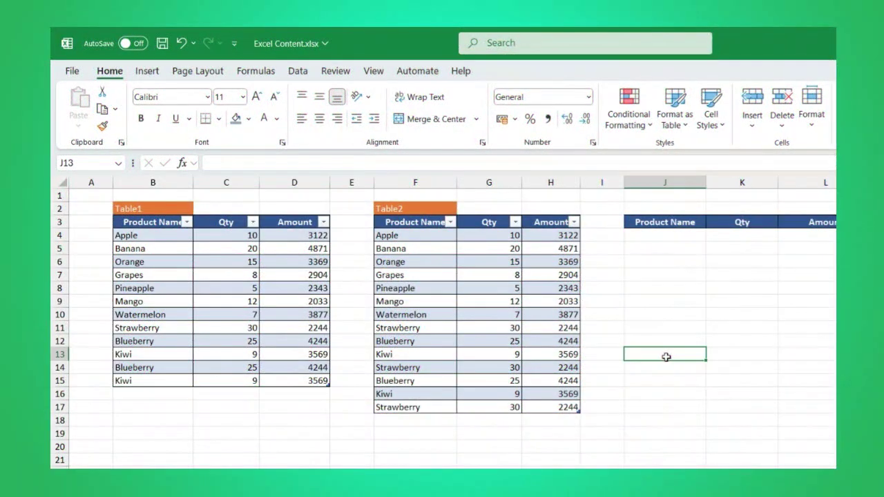
left_click(665, 356)
left_click(657, 236)
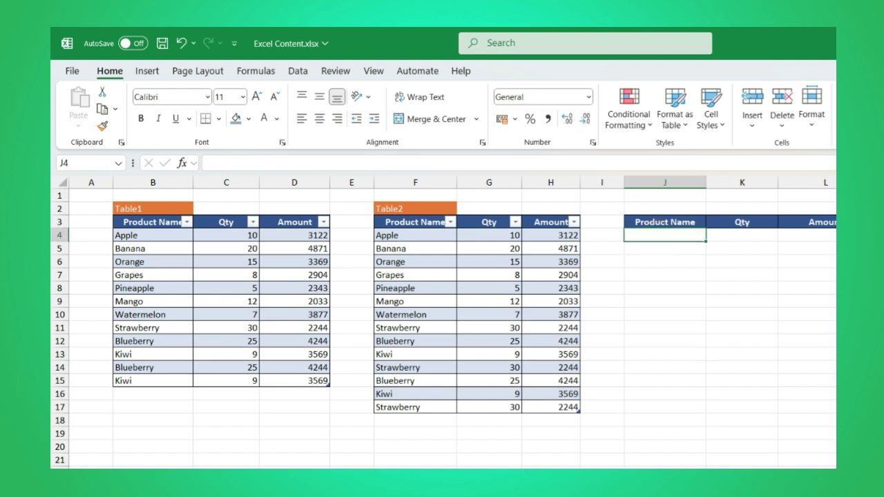
type("=VS")
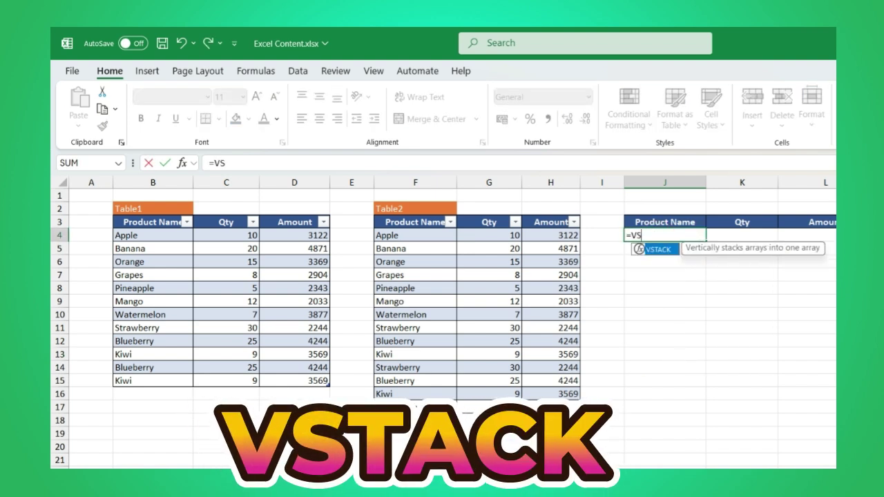
key("Tab")
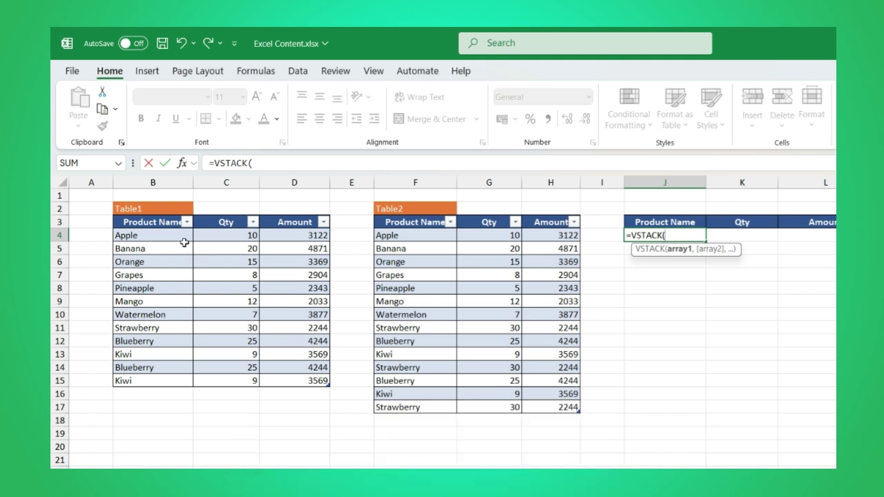
left_click_drag(151, 239, 288, 379)
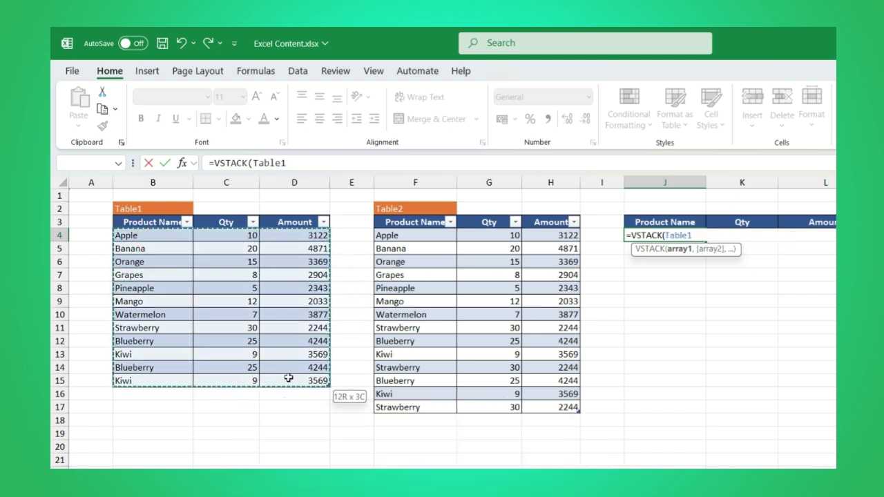
type(",")
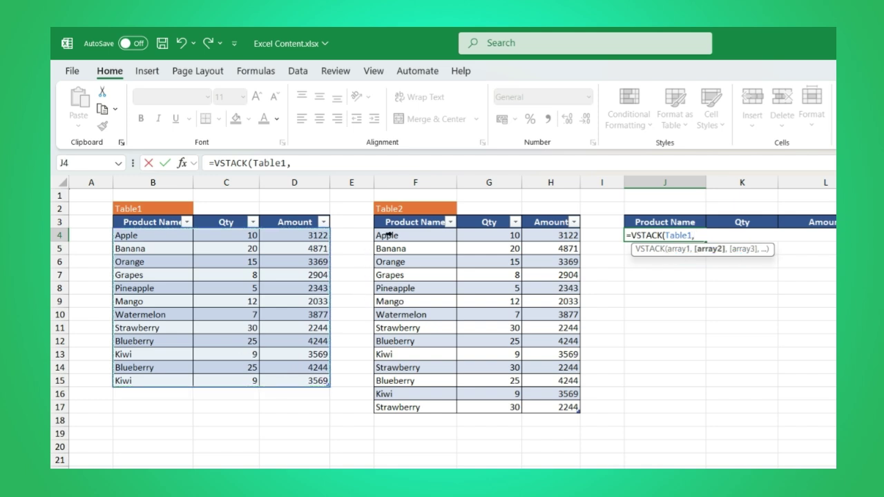
left_click_drag(388, 235, 537, 392)
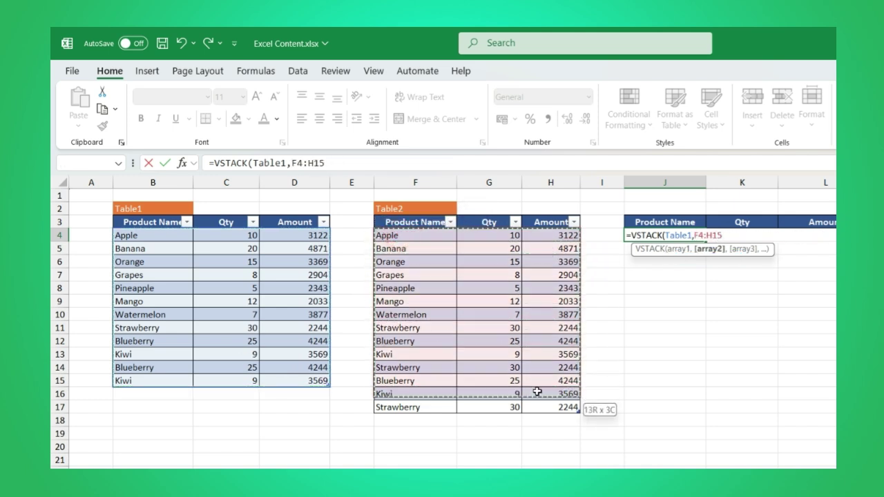
left_click_drag(537, 392, 538, 404)
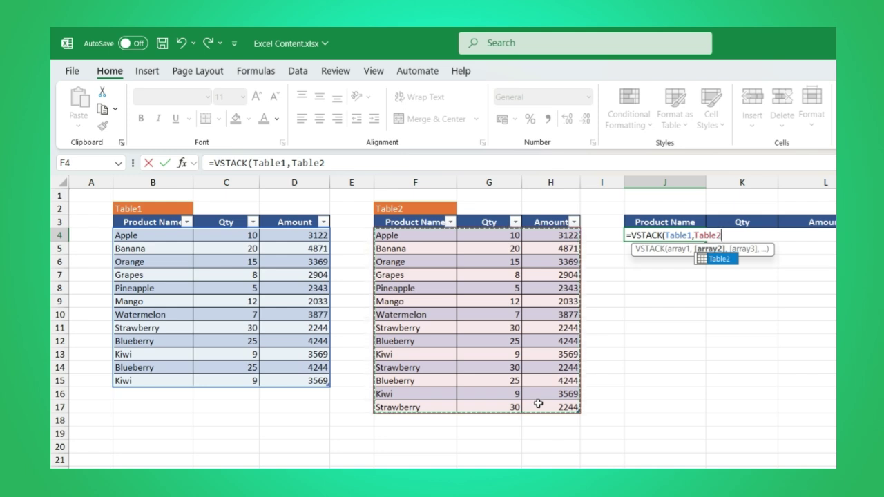
type(")")
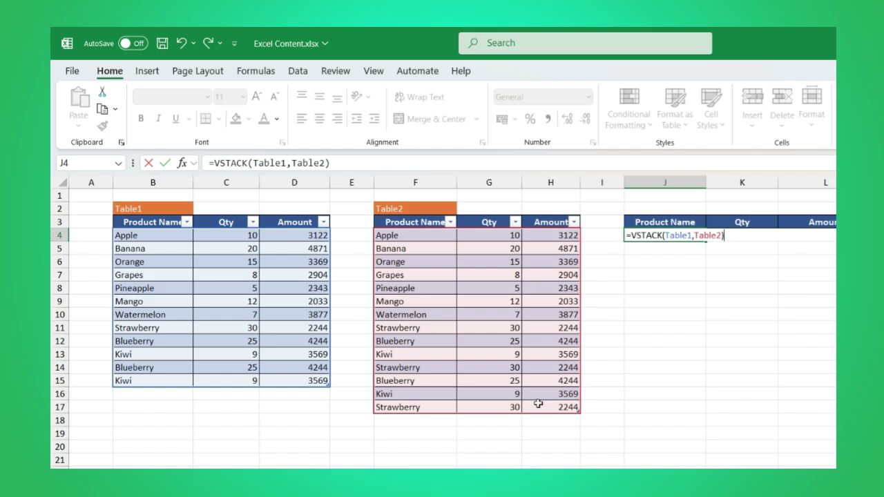
key("Return")
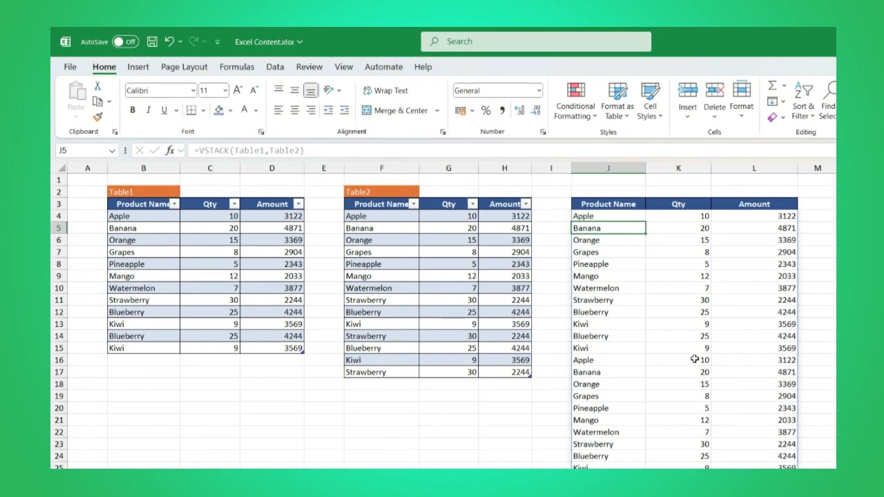
Copy the Blueberry row (25, 4244) from B14:D14 into B16 below Table1
left_click(124, 337)
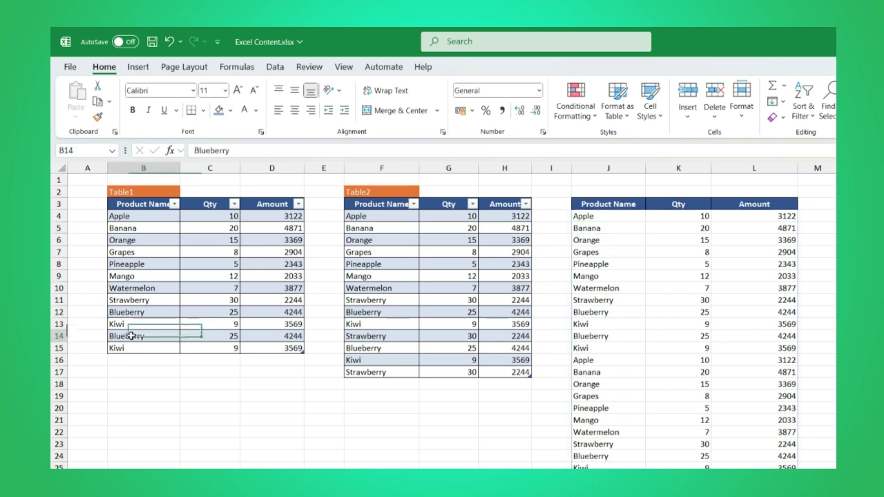
left_click_drag(126, 335, 258, 334)
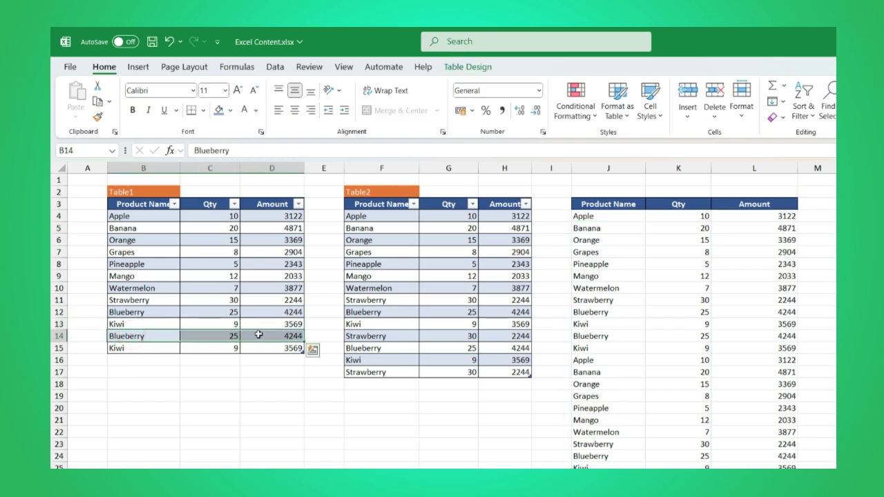
key("ctrl+c")
left_click(149, 362)
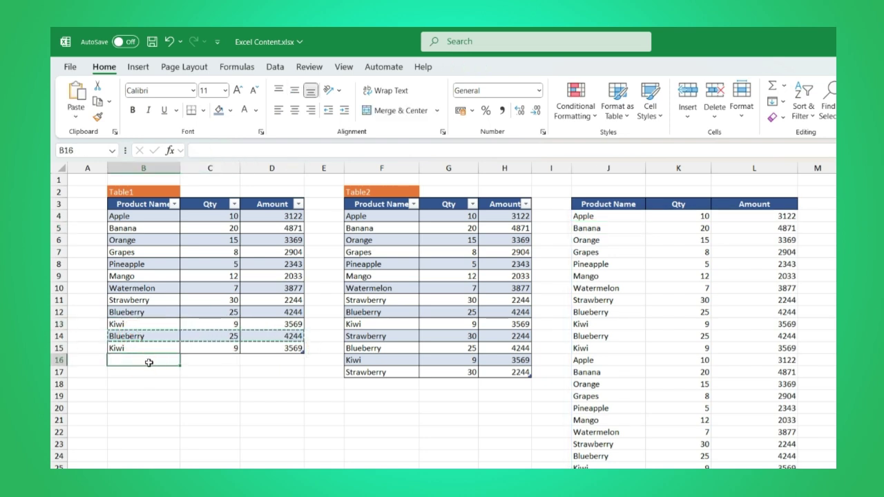
key("ctrl+v")
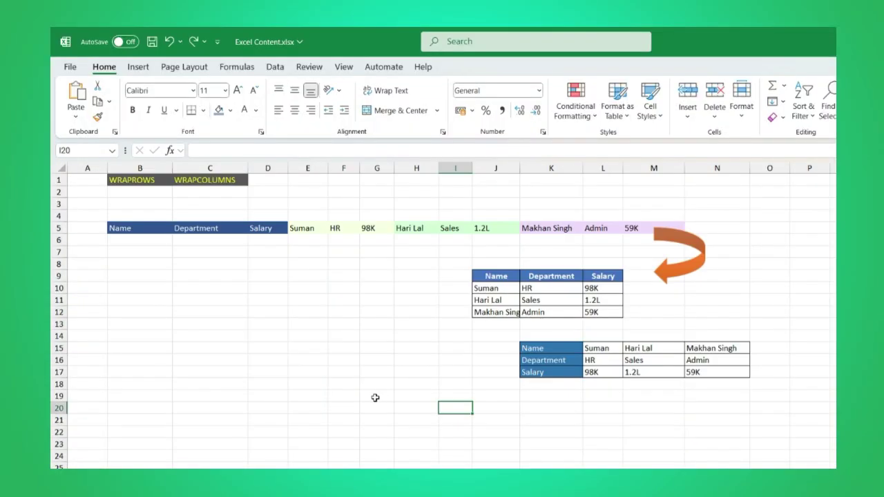
Point out the Name, Department, Salary headers and the three-row wrapped example table
left_click(368, 396)
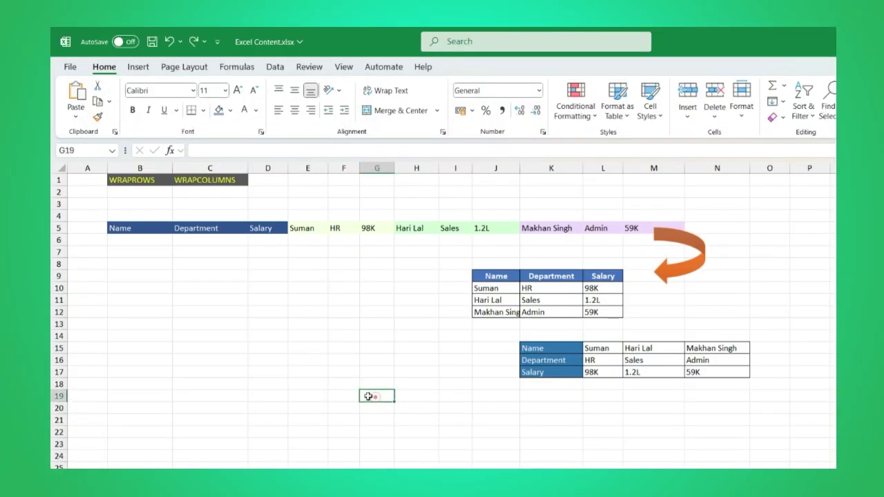
left_click_drag(119, 229, 626, 230)
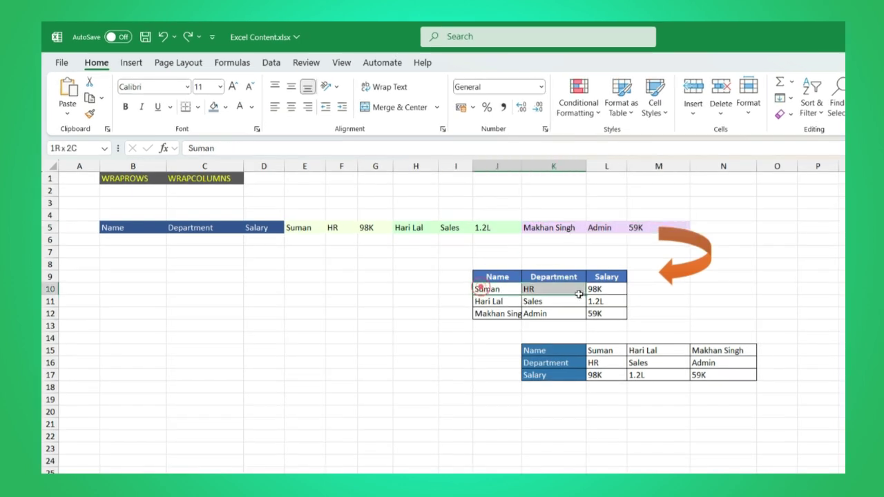
left_click_drag(475, 289, 587, 312)
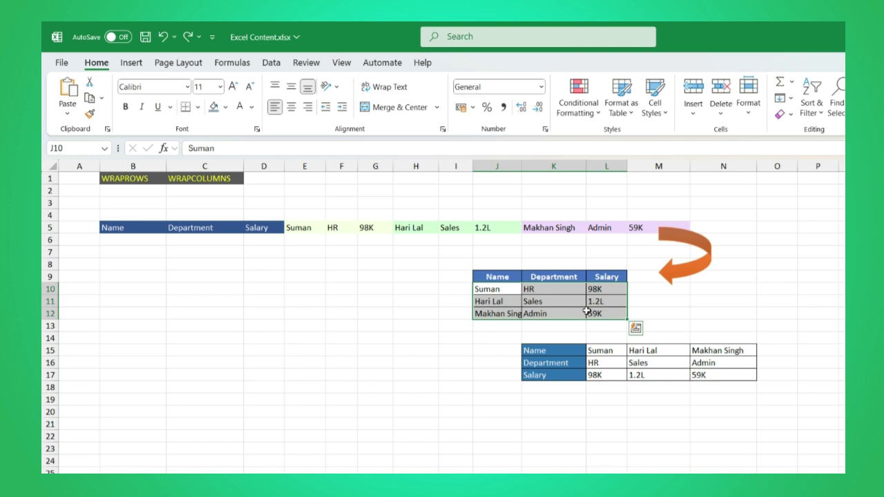
left_click(414, 289)
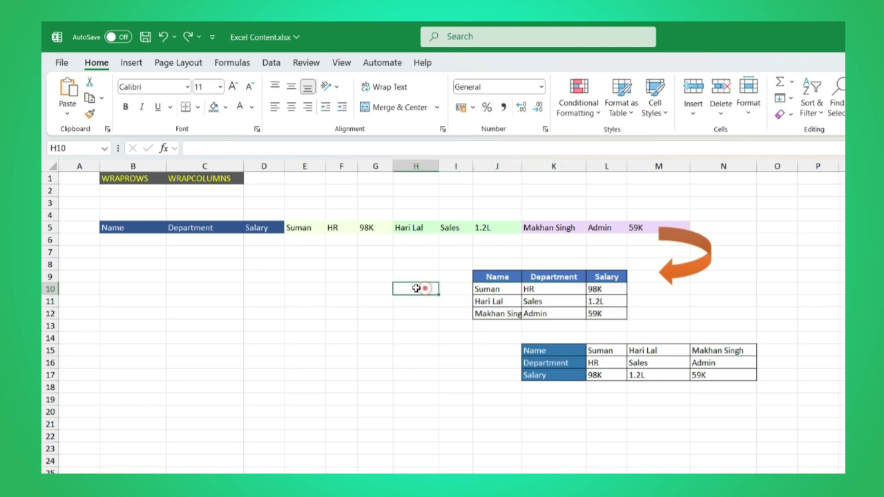
left_click(129, 242)
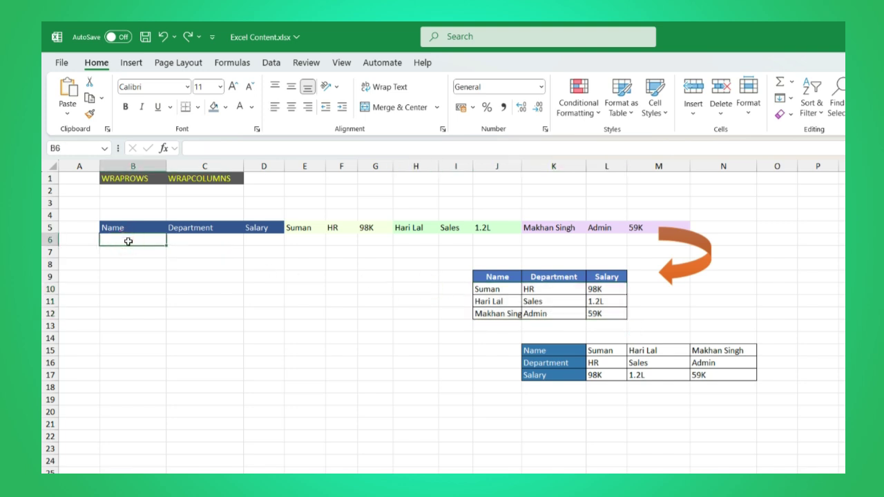
Enter =WRAPROWS(E5:M5,3) in B6 to wrap the data row into three employee records
type("=WR")
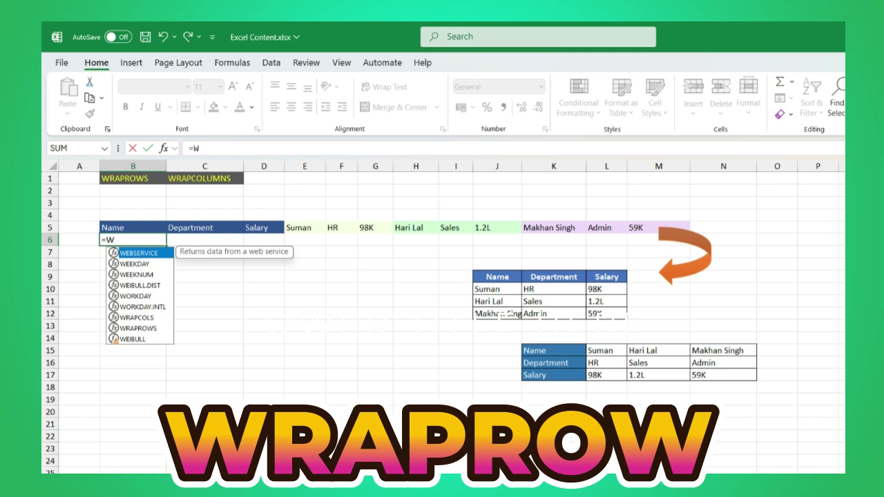
type("A")
key("BackSpace")
type("RA")
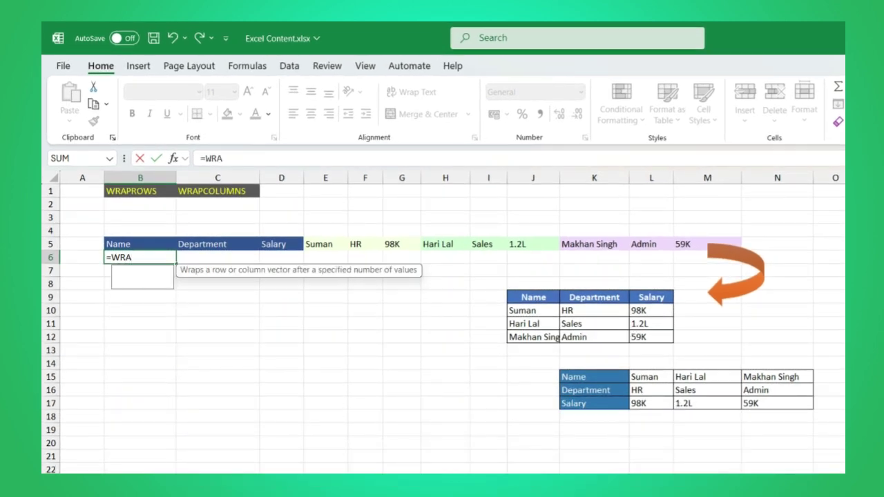
type("PR")
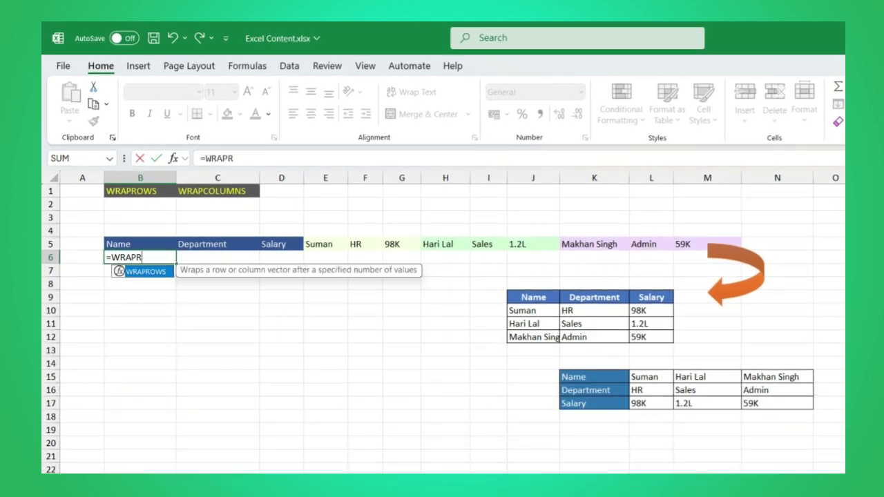
key("Tab")
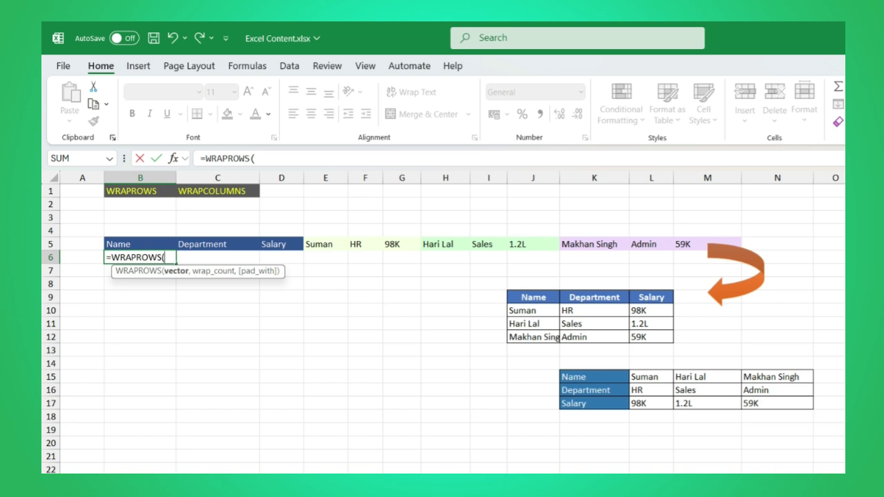
left_click_drag(308, 244, 704, 238)
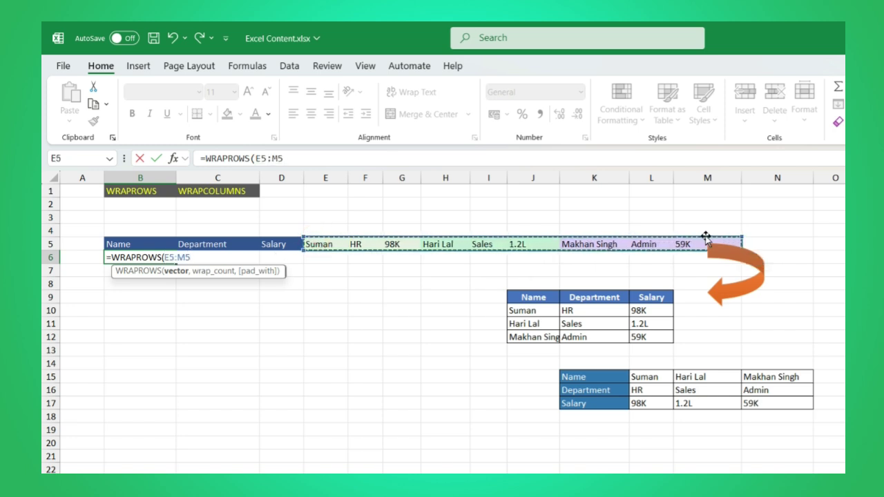
type(",3")
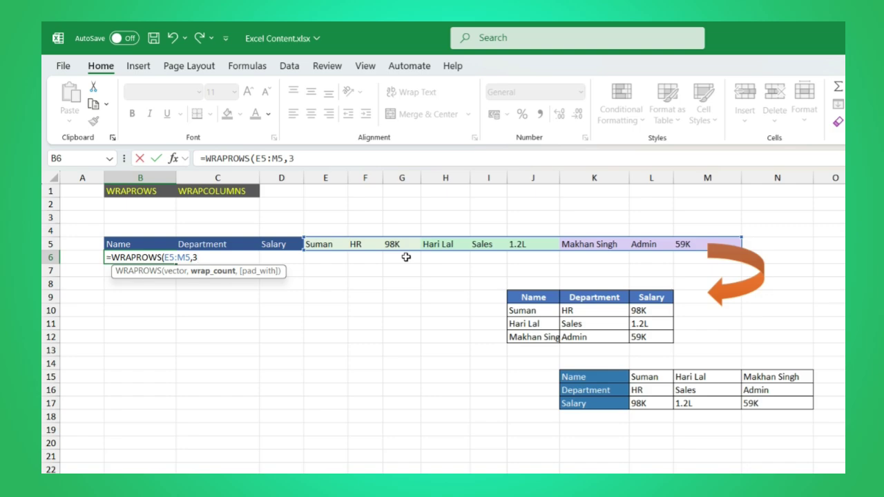
type(")")
key("Return")
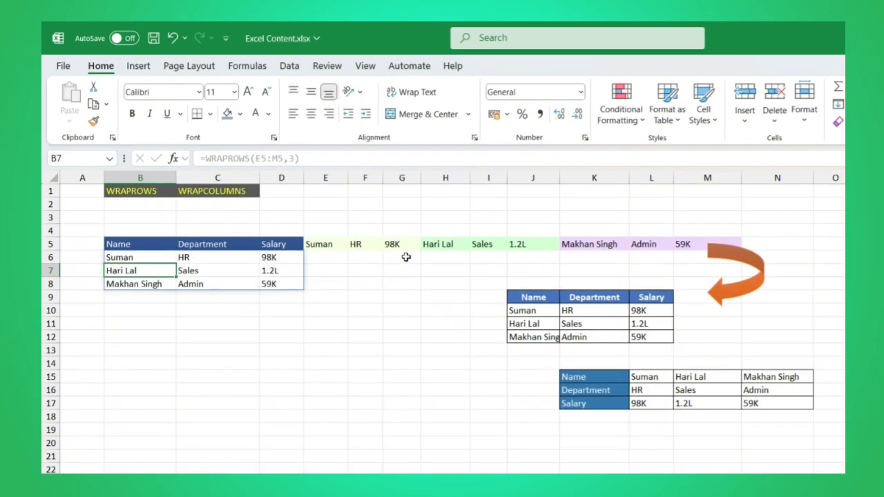
left_click(313, 329)
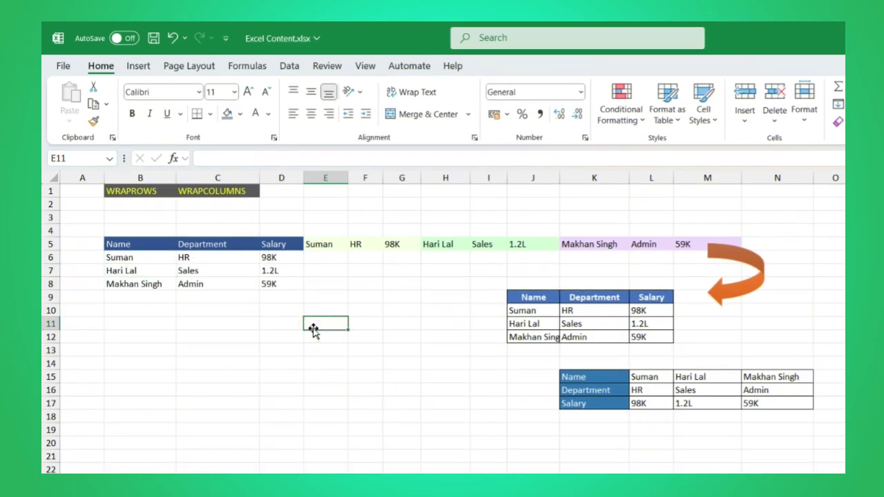
Enter =WRAPCOLS(B5:M5,3) in B12 to wrap the row list into columns
double_click(125, 335)
type("=")
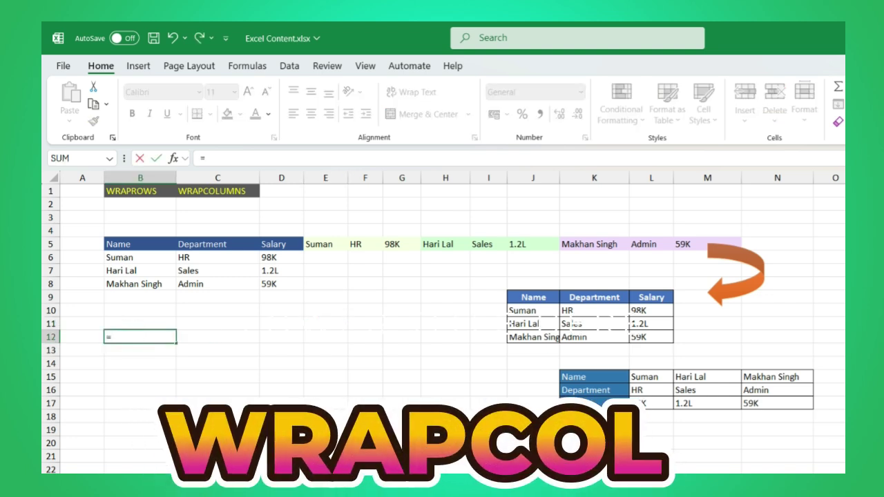
type("WRAPCO")
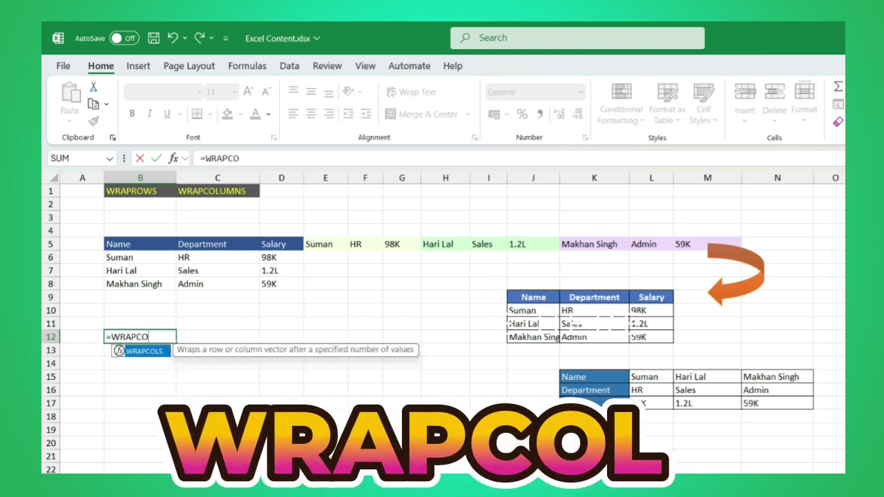
key("Tab")
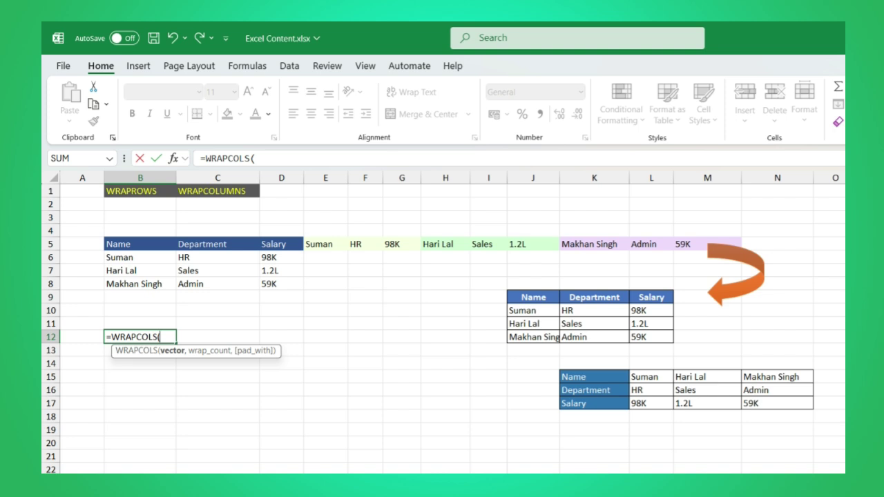
left_click_drag(131, 244, 725, 242)
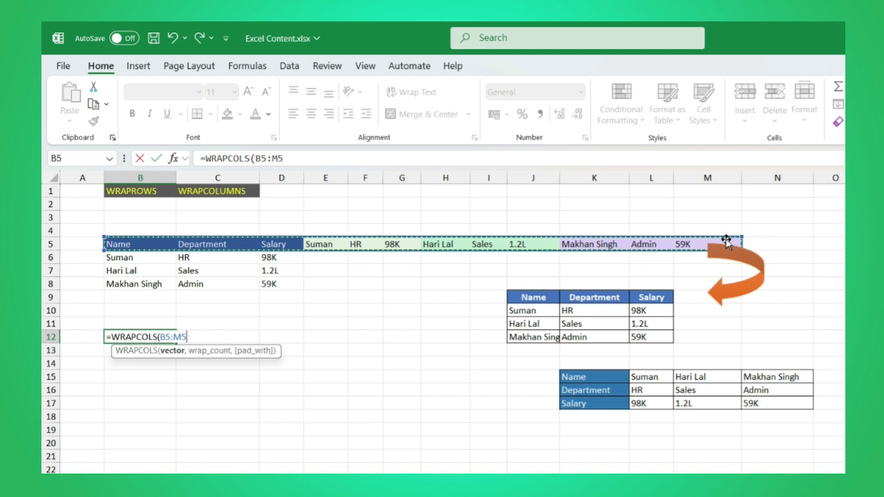
type(",3")
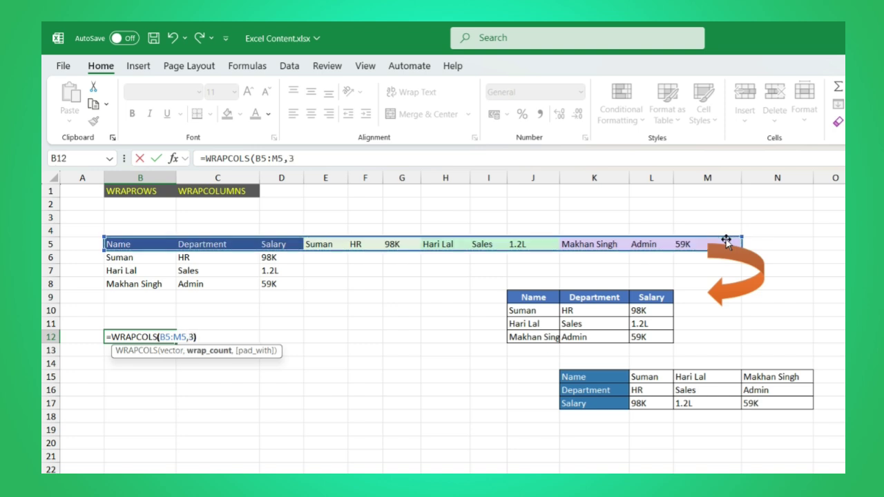
type(")")
key("Return")
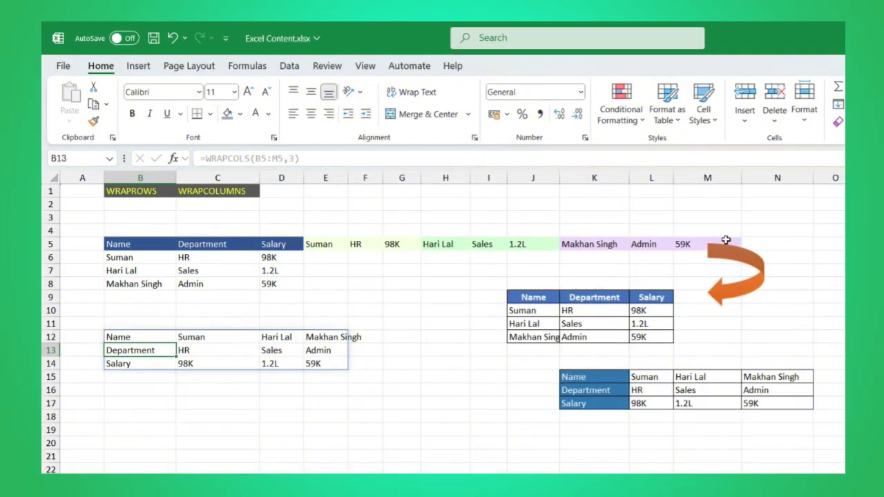
Highlight the label column and the spilled employee values C12:E14 of the WRAPCOLS result
left_click(285, 430)
left_click(138, 325)
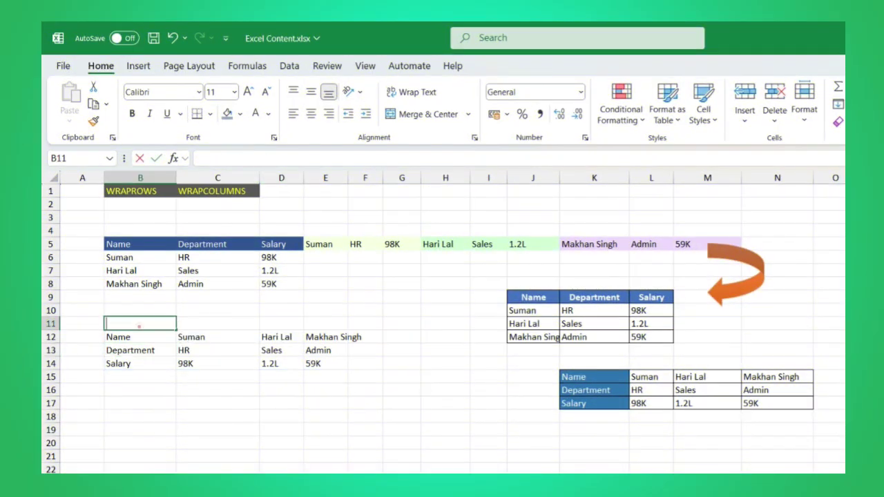
left_click_drag(135, 336, 143, 361)
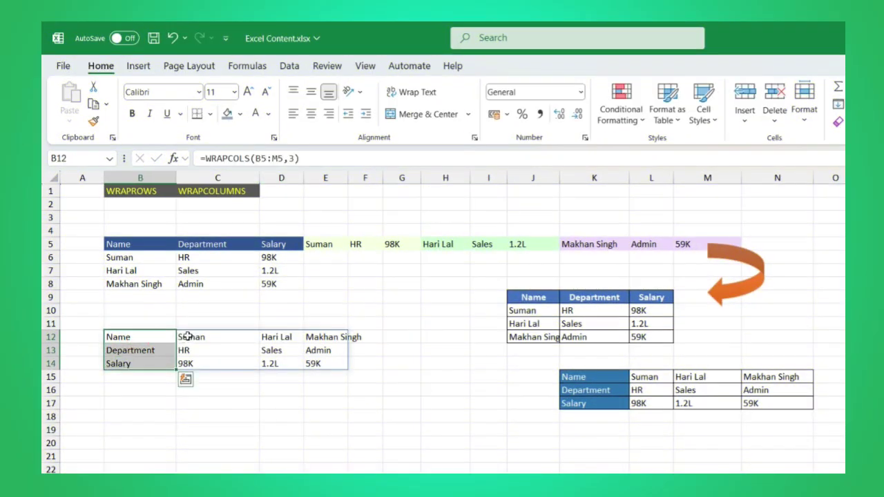
mouse_move(183, 336)
left_mouse_down()
mouse_move(326, 337)
mouse_move(334, 363)
left_mouse_up()
left_click(442, 389)
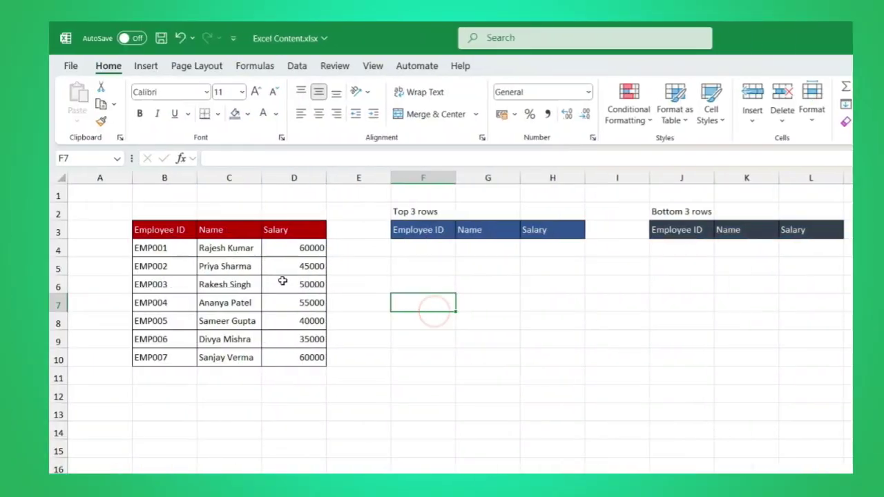
Highlight the employee table, its first and last three rows, and the Top/Bottom 3 output cells
left_click_drag(166, 230, 295, 353)
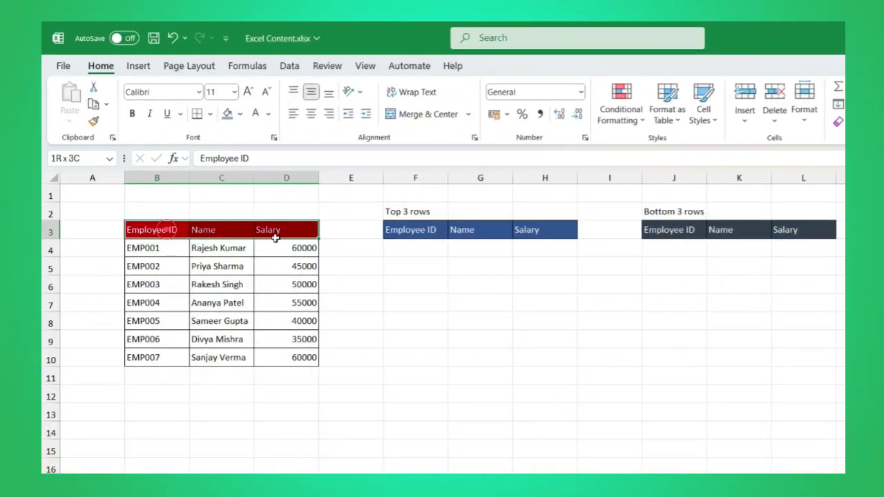
left_click(420, 357)
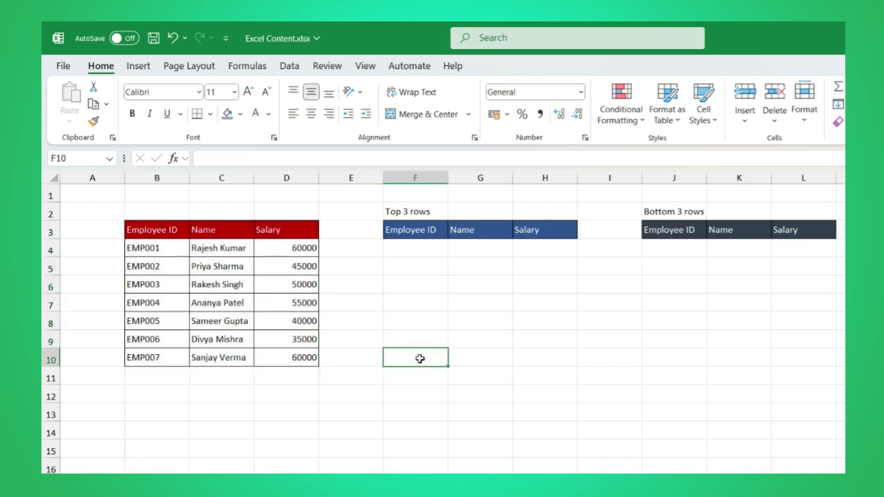
left_click(407, 244)
left_click_drag(406, 245, 487, 247)
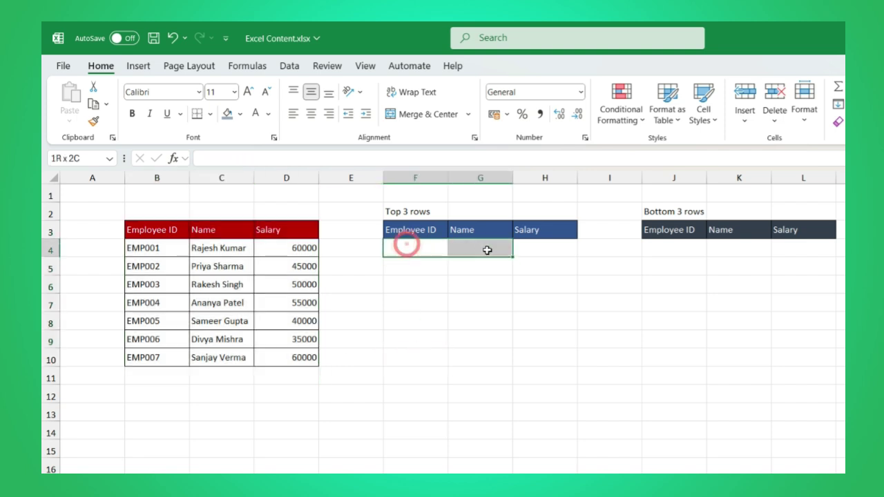
left_click_drag(143, 248, 306, 283)
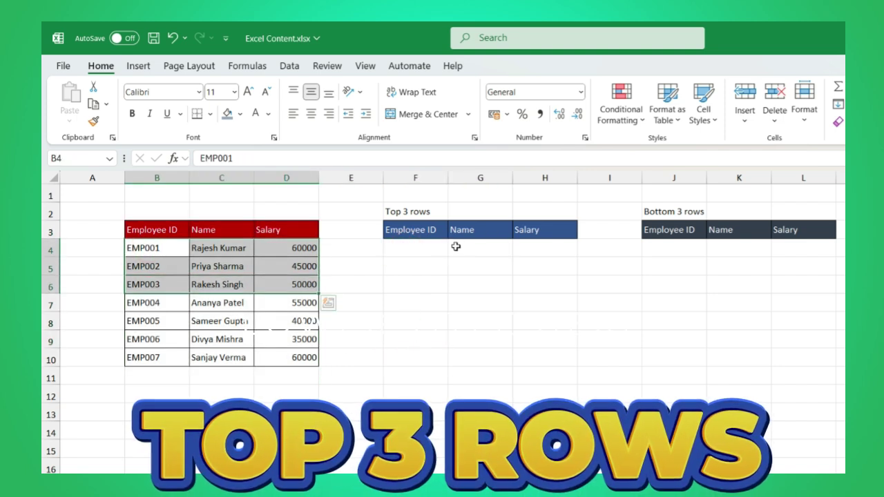
left_click(660, 248)
key("shift+Right")
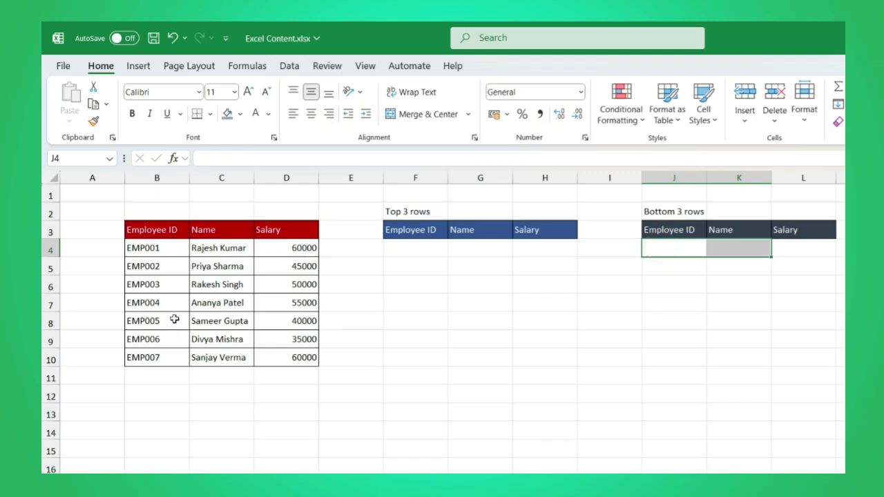
left_click_drag(173, 321, 277, 357)
Enter =TAKE(B4:D10,3) in F4 to return the first three employees
left_click(428, 250)
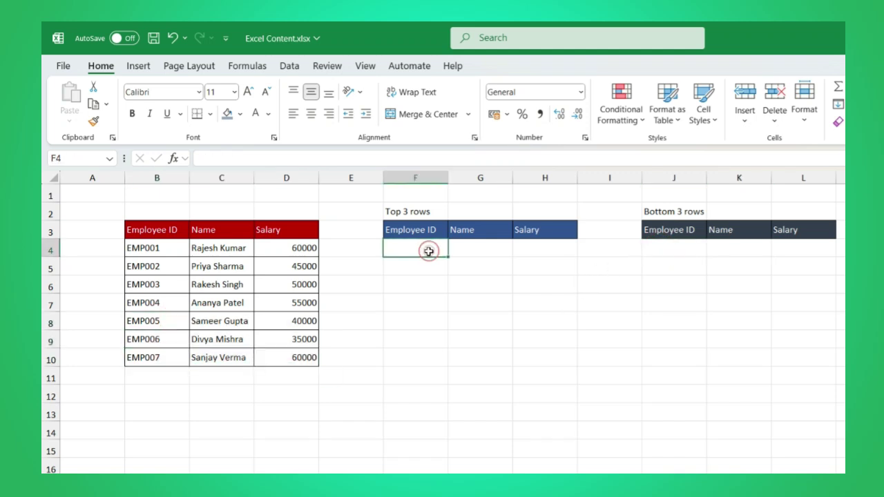
type("=")
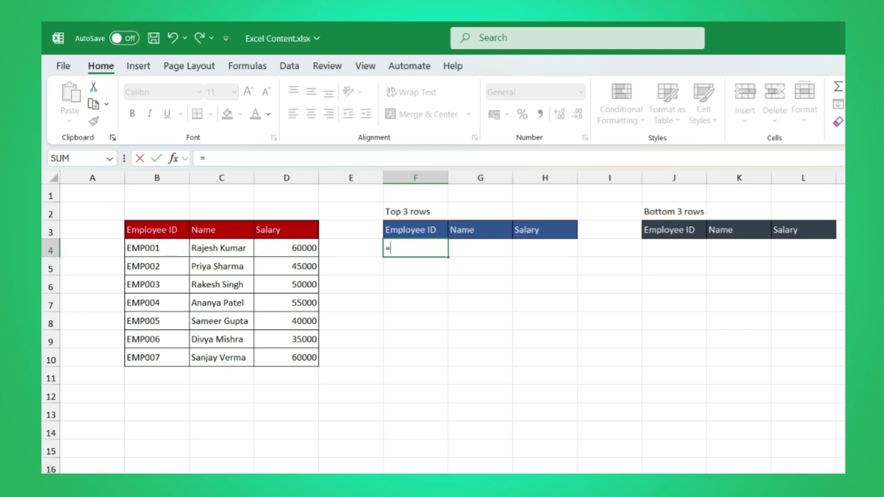
type("TAK")
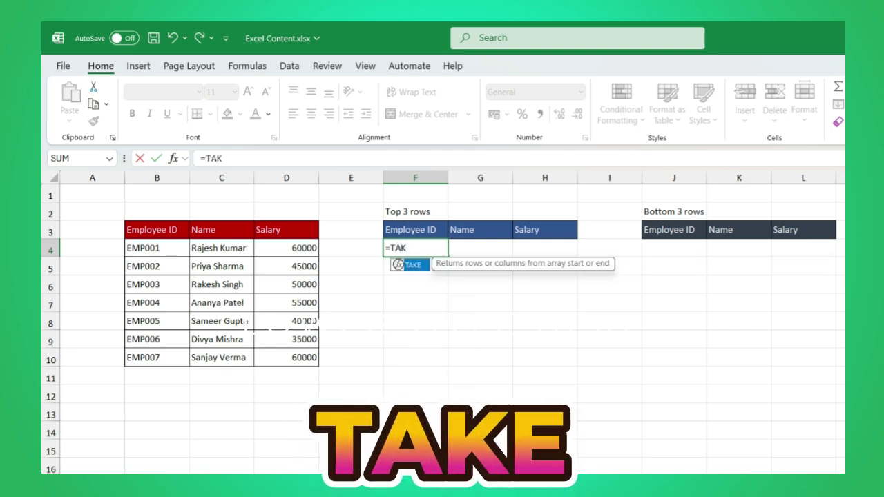
key("Tab")
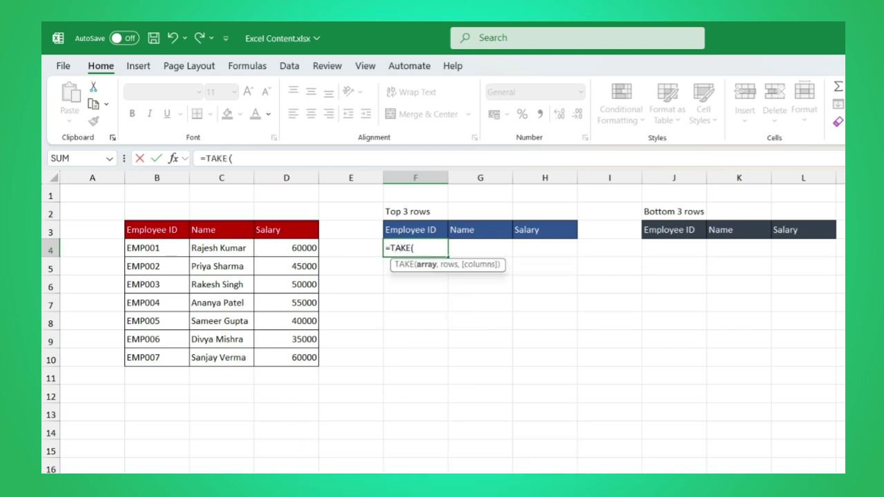
left_click_drag(174, 250, 299, 354)
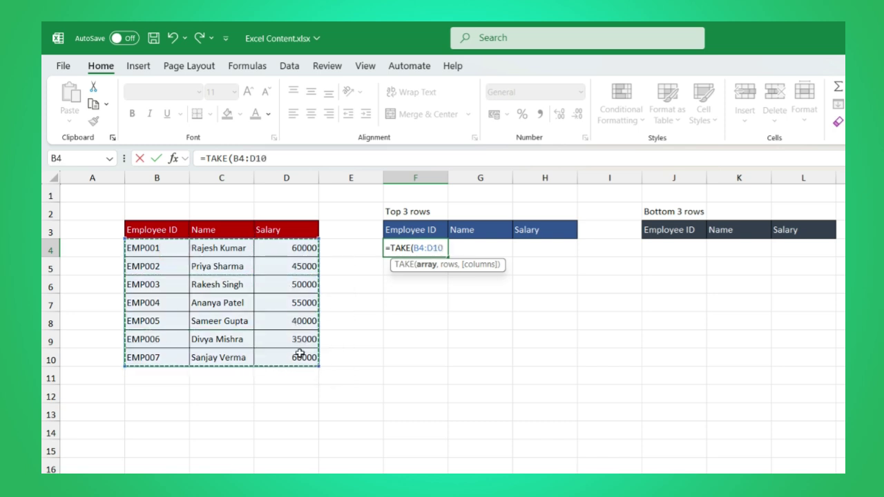
type(",3")
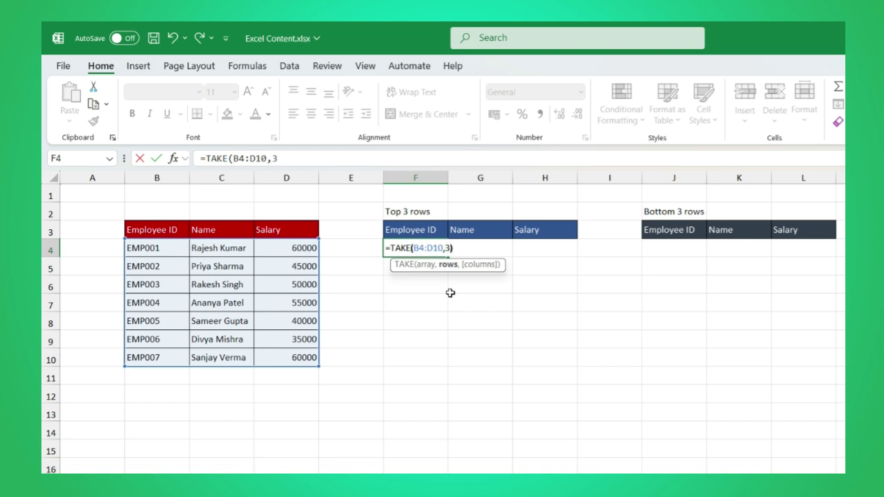
type(")")
key("Return")
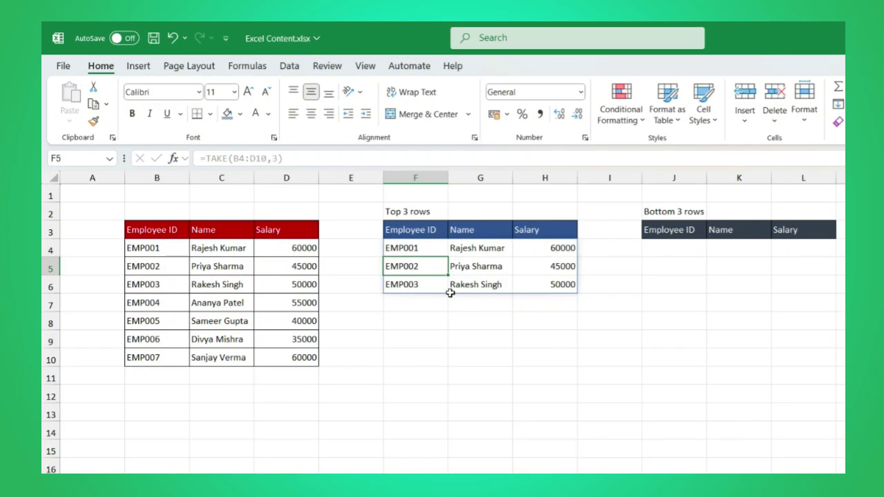
Highlight EMP001–EMP003 in the source and the spilled F4:H6 result for comparison
left_click(459, 337)
left_click_drag(152, 251, 145, 284)
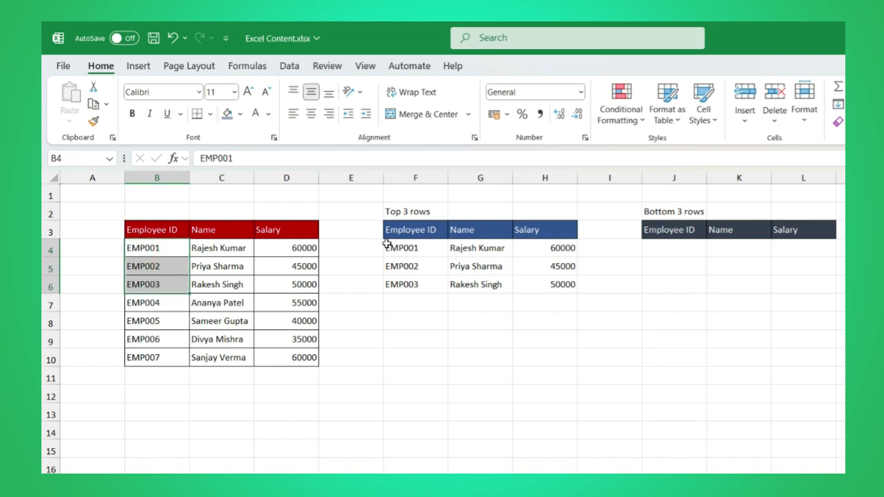
mouse_move(391, 249)
left_mouse_down()
mouse_move(527, 288)
mouse_move(542, 302)
left_mouse_up()
Enter =TAKE(B4:D10,-3) in J4 to return the last three employees
left_click(674, 248)
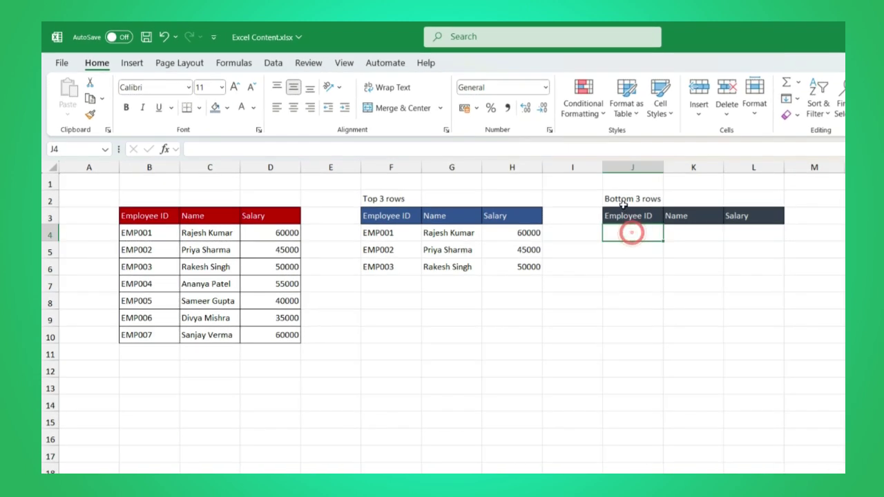
type("=")
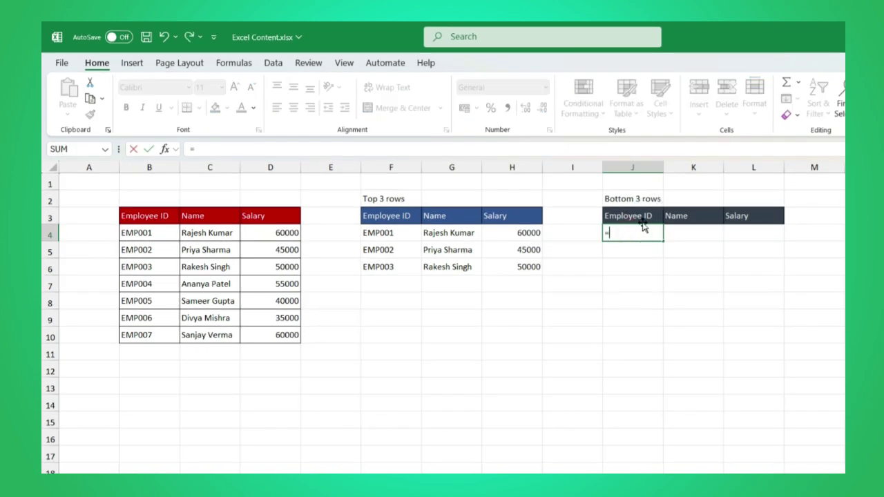
type("TAKE")
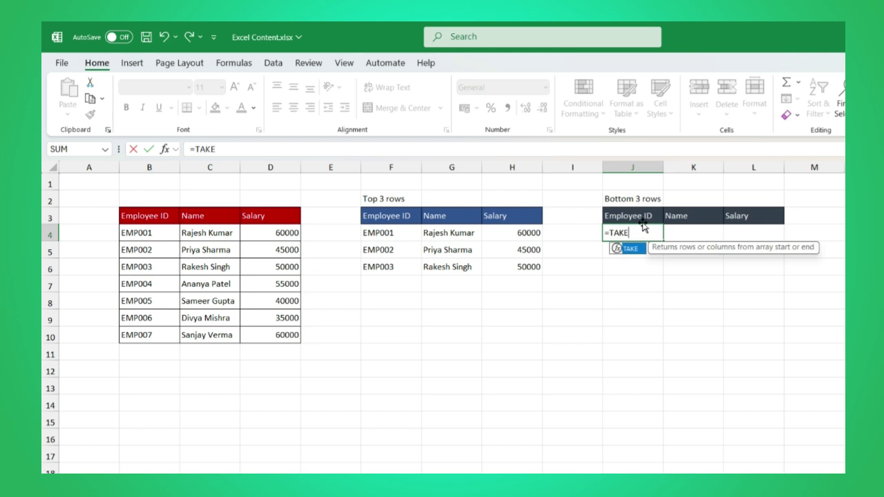
type("(")
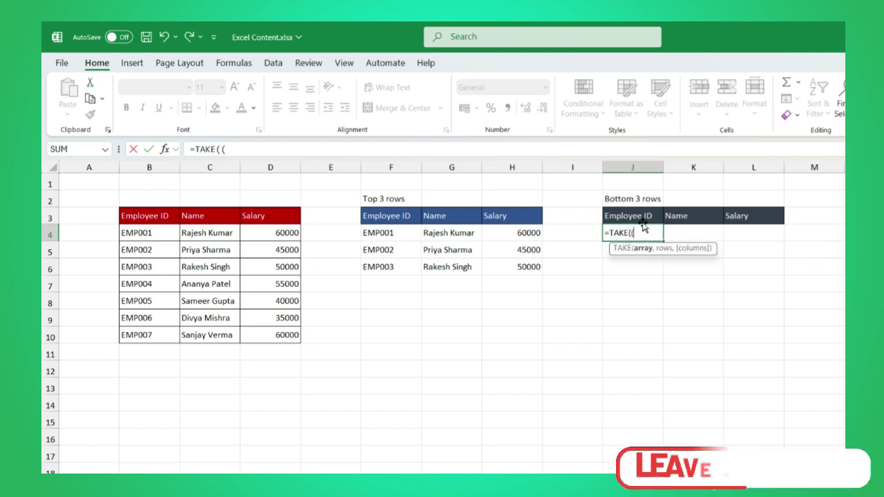
key("BackSpace")
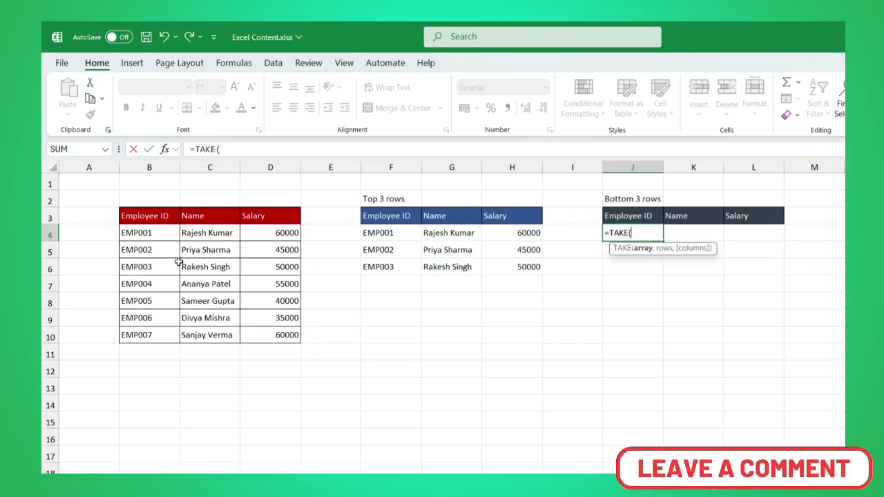
left_click_drag(143, 234, 269, 331)
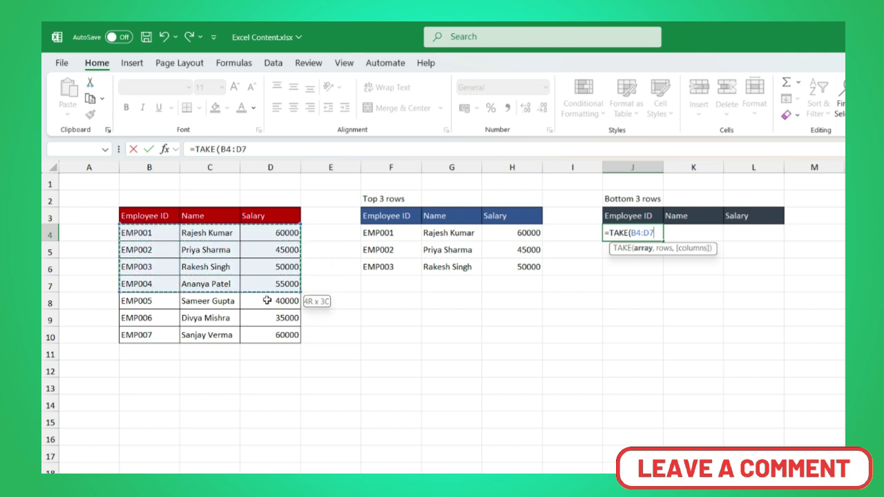
type(",-3")
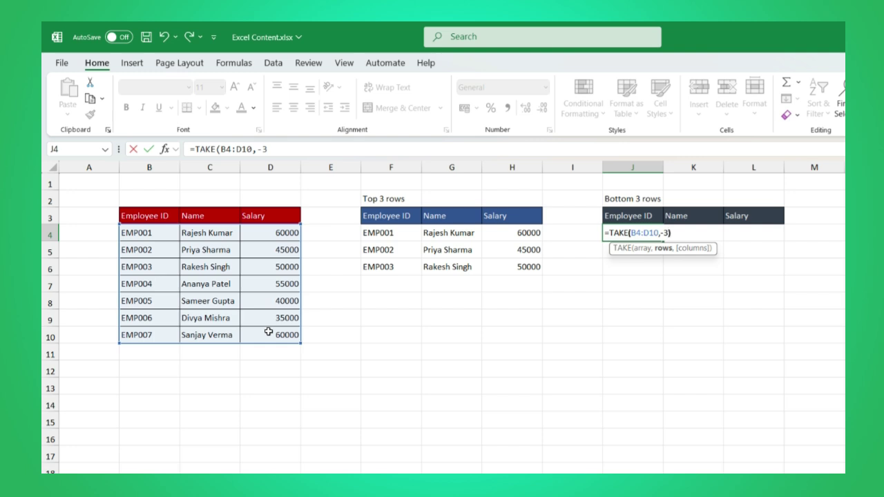
type(")")
key("Return")
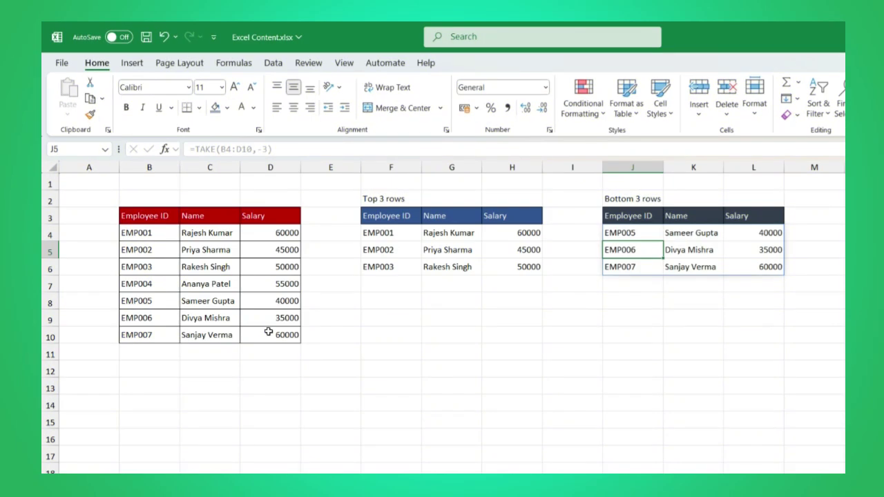
Highlight the returned EMP005–EMP007 IDs and the matching last three source rows
left_click(444, 388)
mouse_move(627, 230)
left_mouse_down()
mouse_move(622, 250)
mouse_move(632, 266)
left_mouse_up()
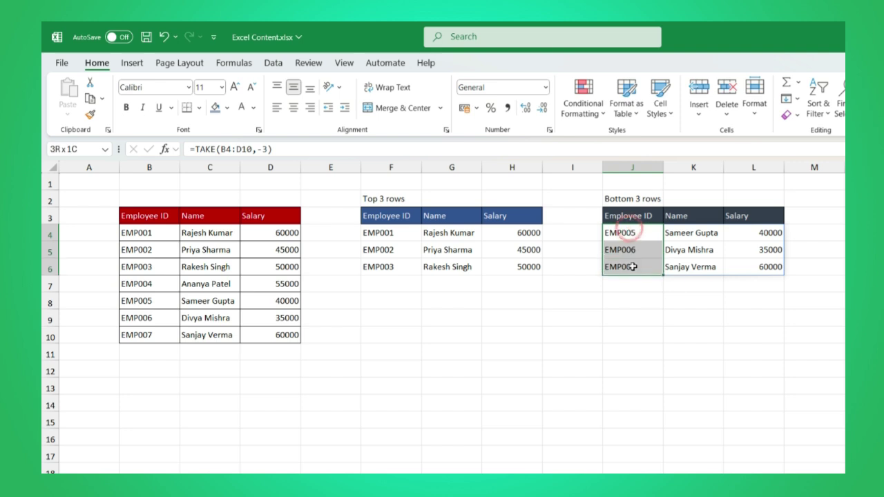
mouse_move(129, 302)
left_mouse_down()
mouse_move(159, 329)
mouse_move(276, 335)
left_mouse_up()
left_click(399, 374)
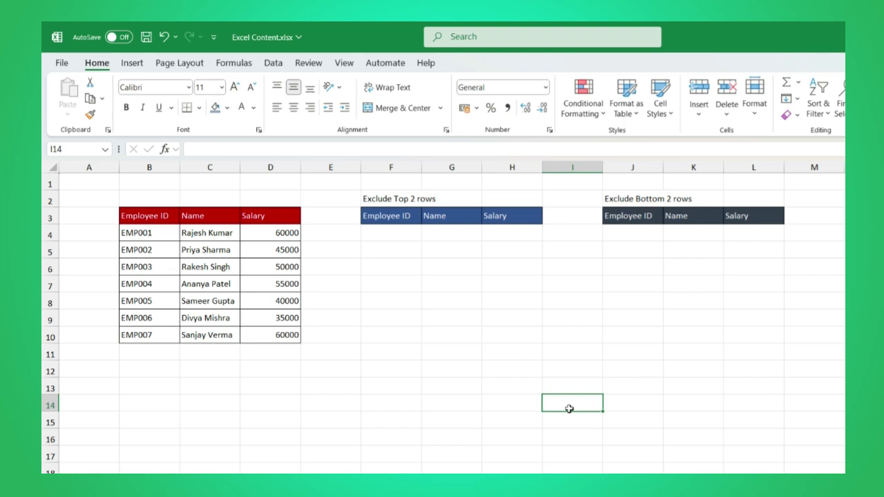
Highlight F4:H9 as the result area, then B4:D5 as excluded and B6:D10 as kept rows
left_click(422, 265)
left_click(378, 234)
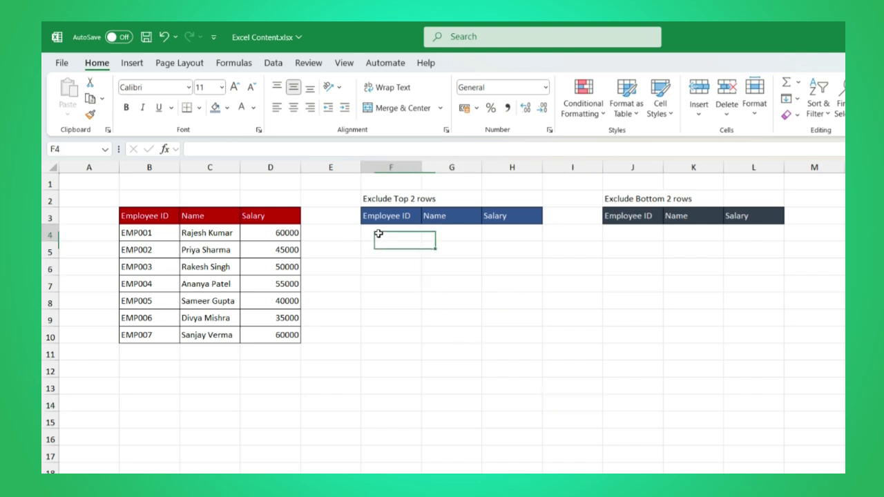
left_click_drag(378, 235, 516, 311)
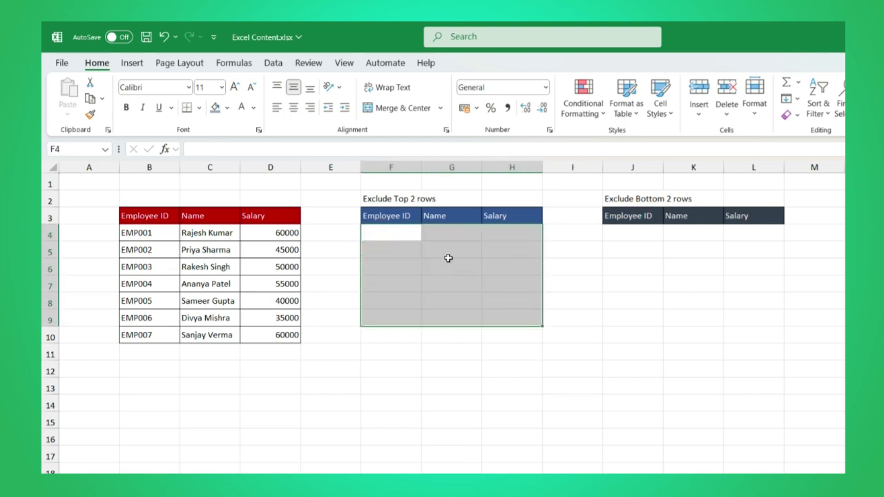
left_click_drag(150, 235, 266, 249)
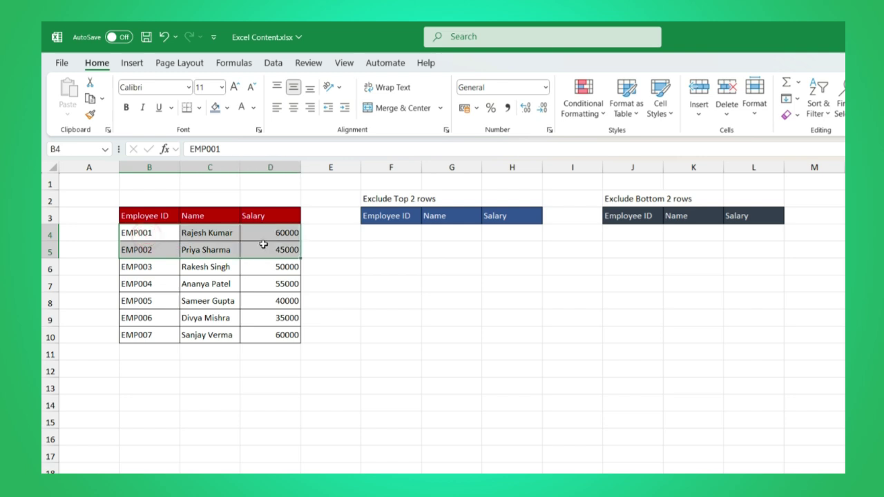
mouse_move(160, 266)
left_mouse_down()
mouse_move(283, 280)
mouse_move(294, 336)
left_mouse_up()
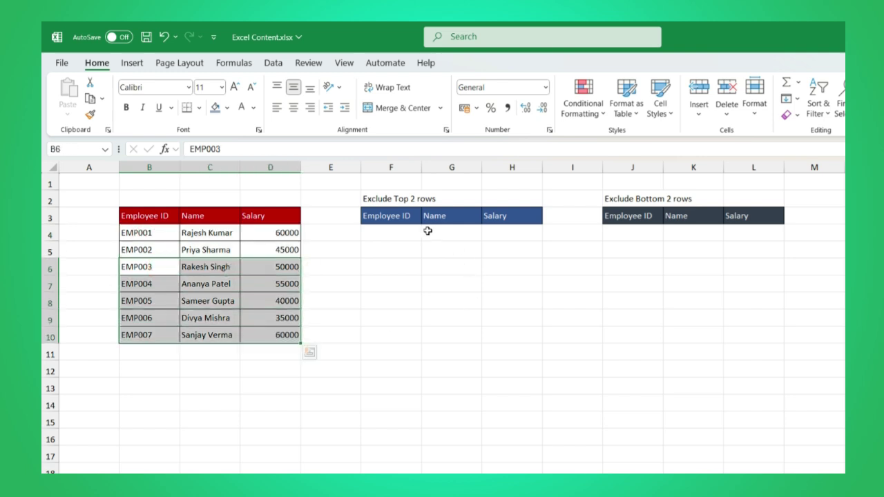
Enter =DROP(B4:D10,2) in F4 to list employees without the top two rows
left_click(403, 235)
type("=")
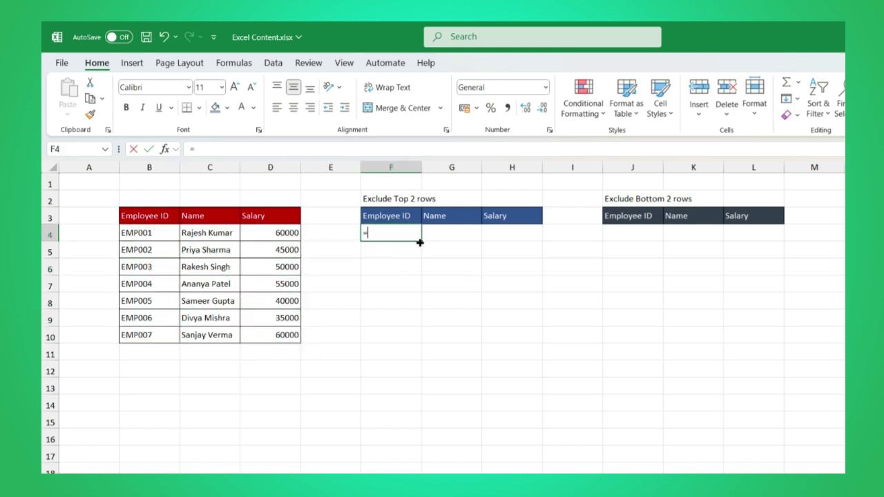
type("DROP((")
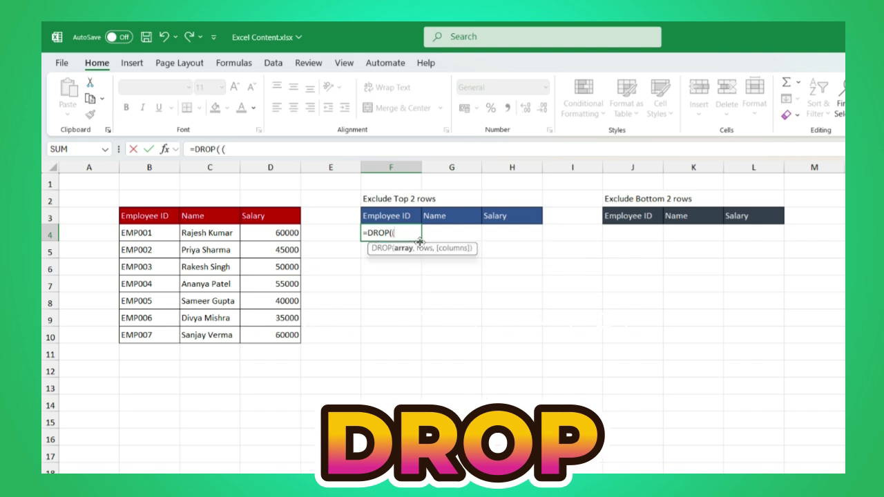
key("BackSpace")
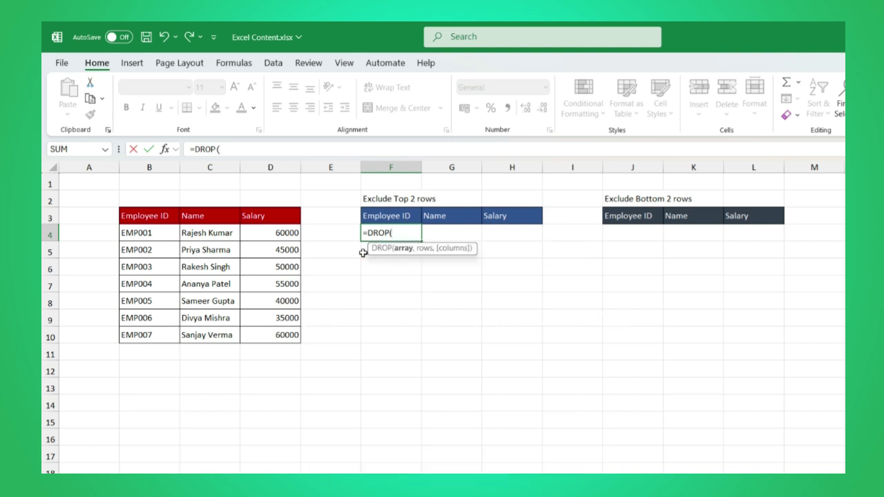
left_click_drag(165, 233, 270, 334)
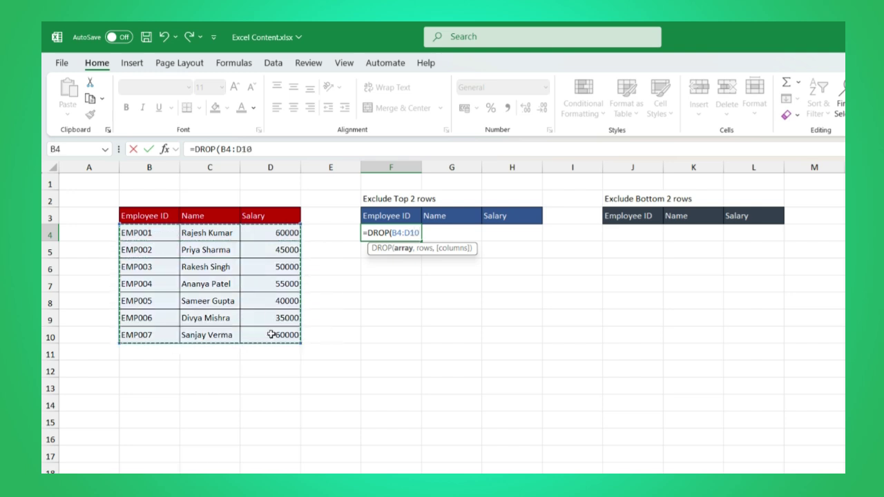
type(",2")
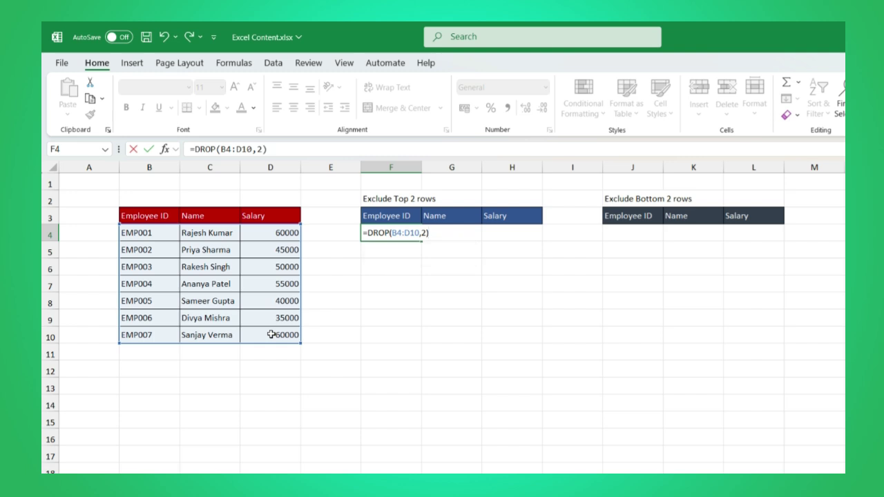
key("Return")
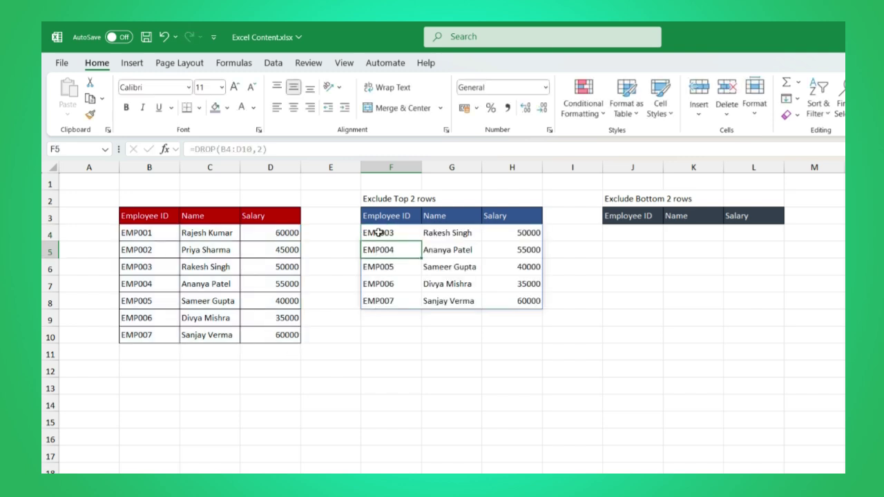
Compare the returned EMP003–EMP007 with the source rows and the two excluded top rows
left_click_drag(379, 233, 379, 301)
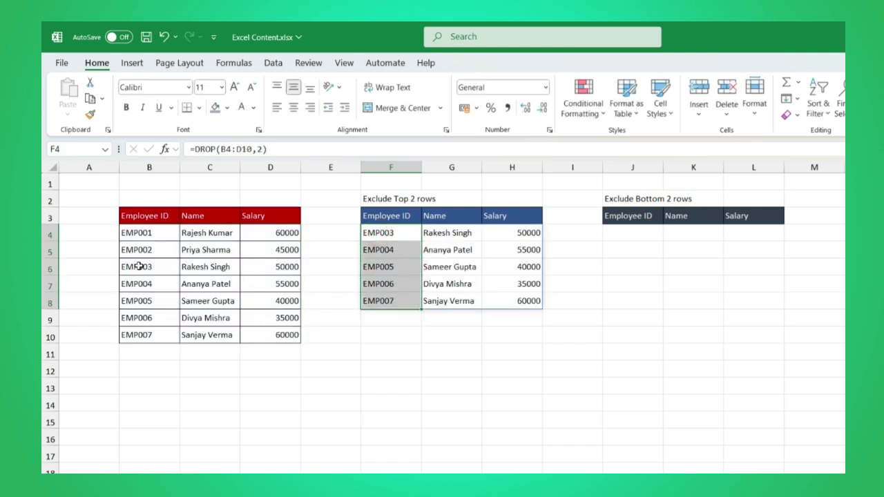
left_click_drag(140, 266, 254, 335)
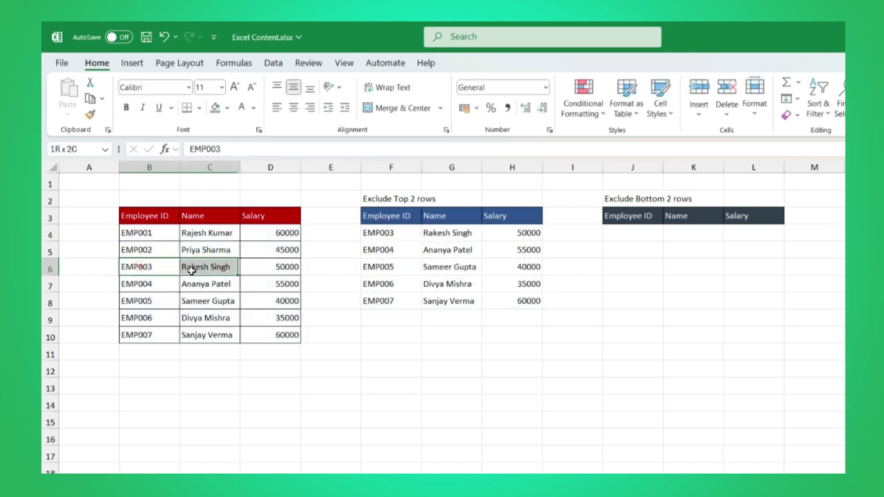
left_click(258, 365)
left_click_drag(146, 235, 255, 249)
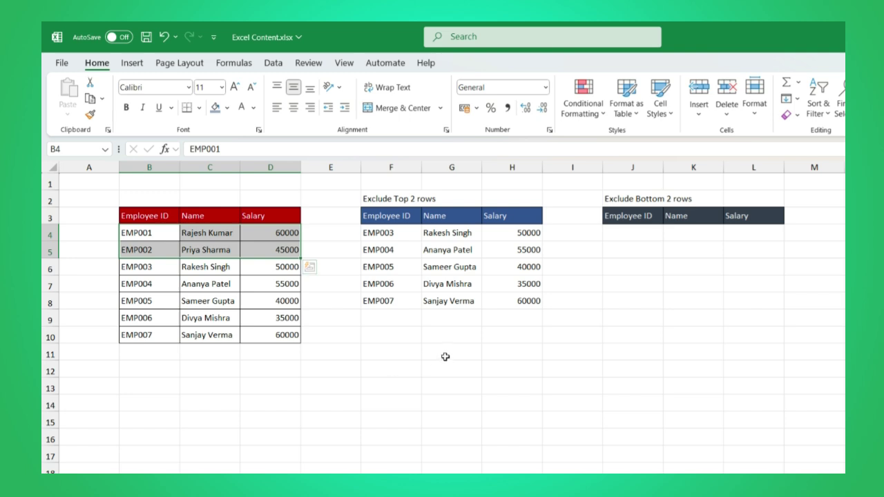
Highlight the bottom two source rows to exclude and the EMP001–EMP005 rows that remain
left_click(621, 234)
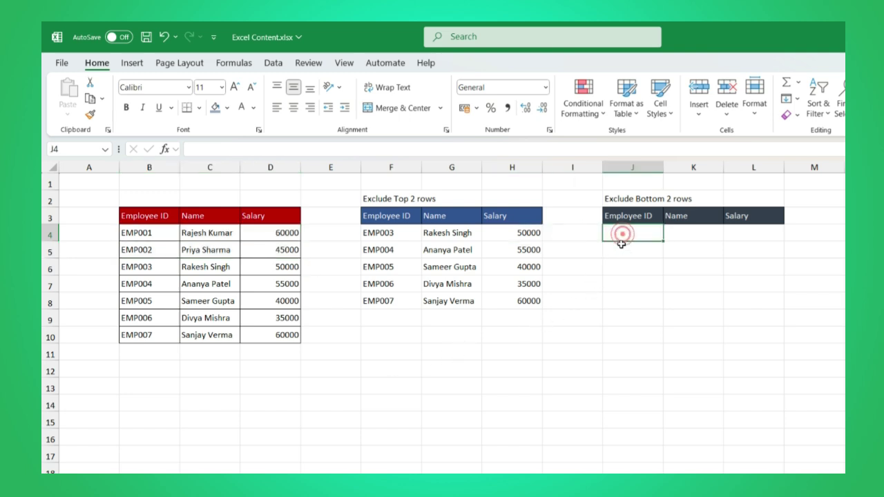
left_click_drag(174, 323, 278, 336)
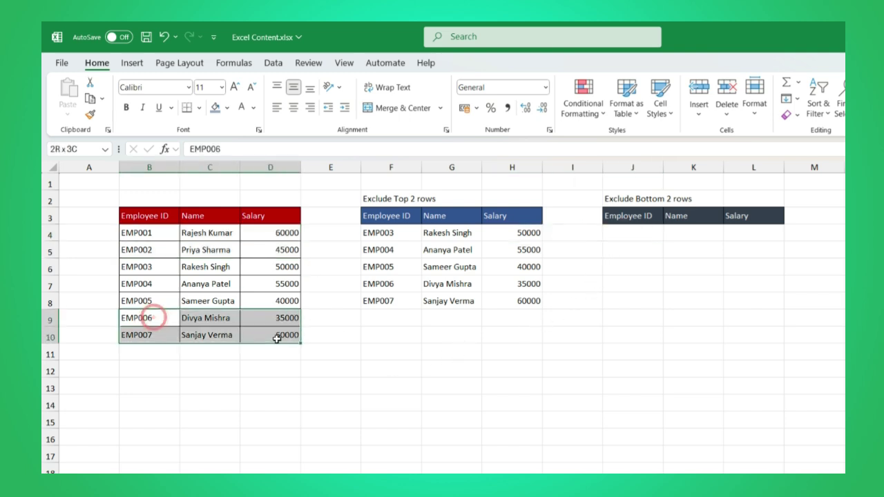
mouse_move(152, 302)
left_mouse_down()
mouse_move(242, 310)
mouse_move(310, 248)
left_mouse_up()
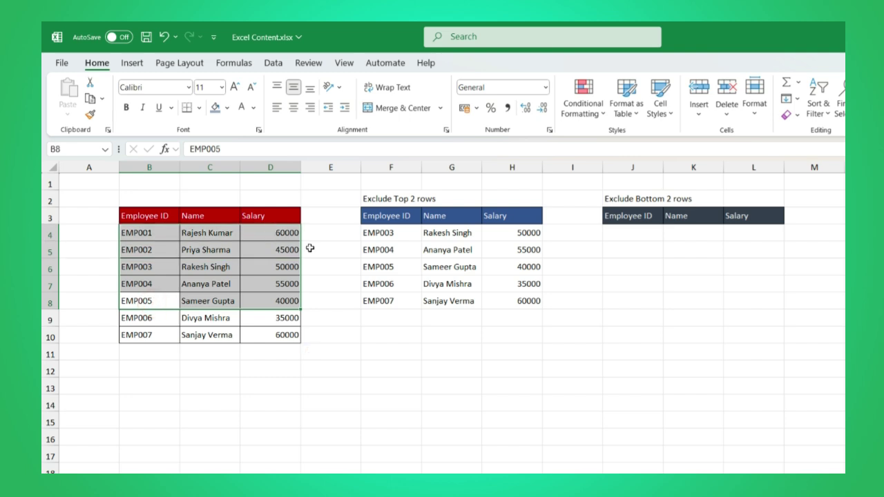
Enter =DROP(B4:D10,-2) in J4 to exclude the bottom two rows
left_click(610, 232)
type("=")
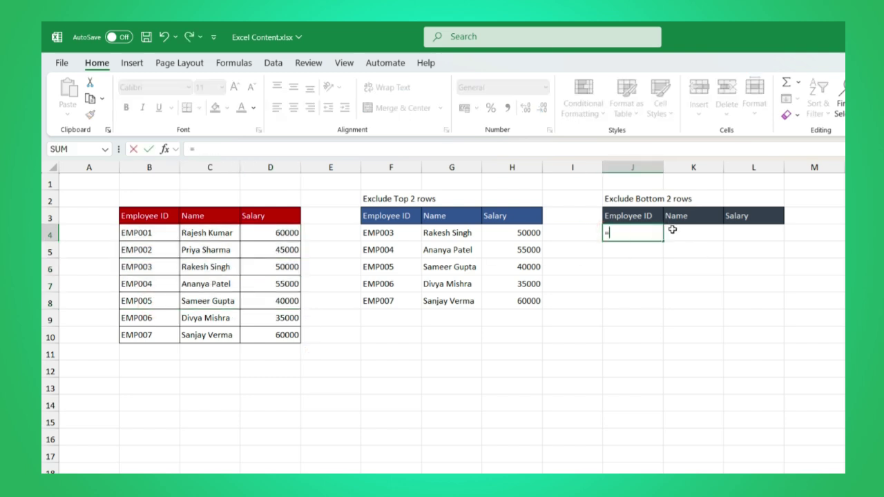
type("DROP")
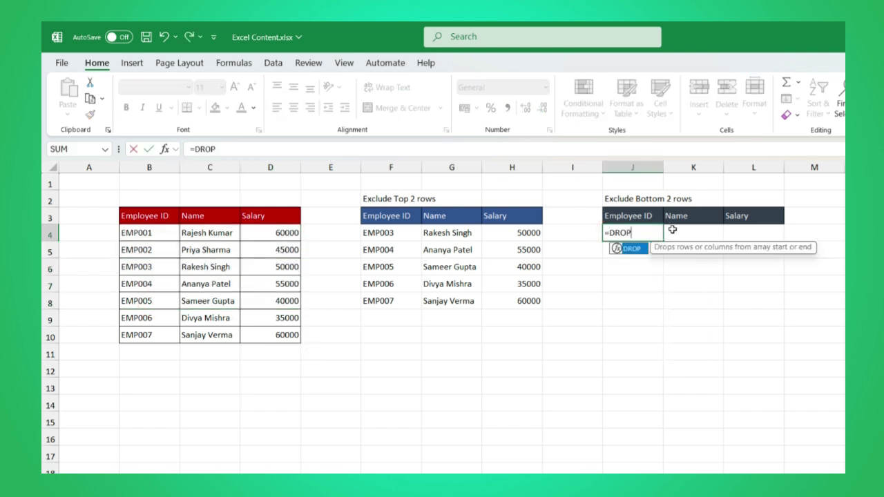
type("(")
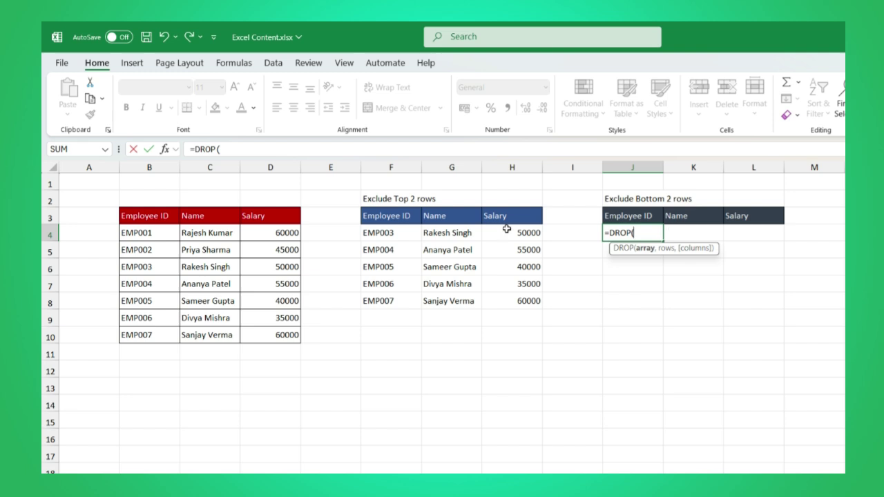
left_click_drag(158, 238, 278, 329)
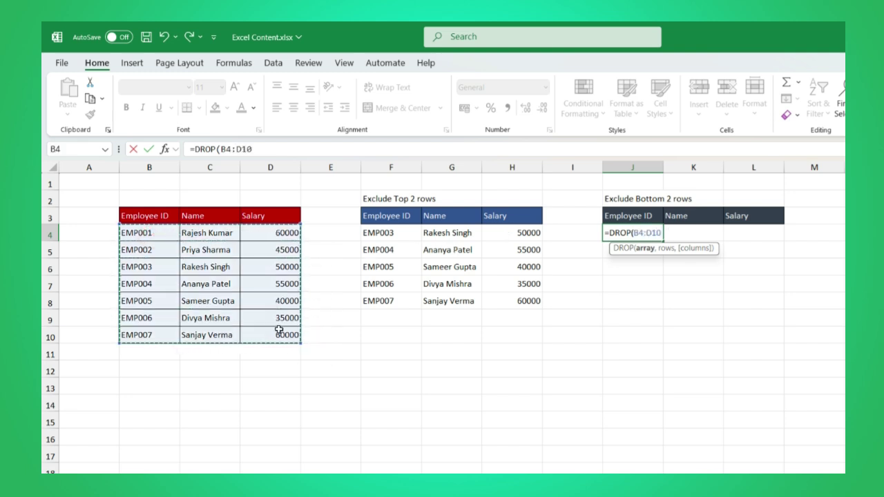
type(",-")
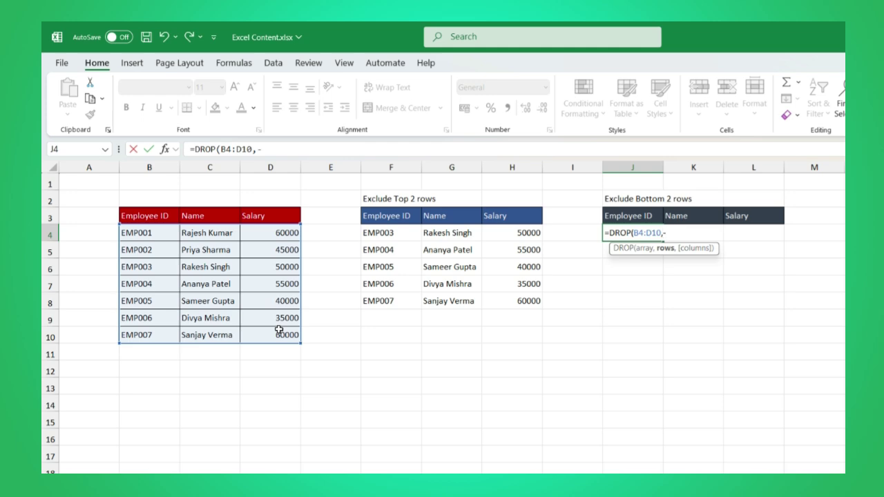
type("2)")
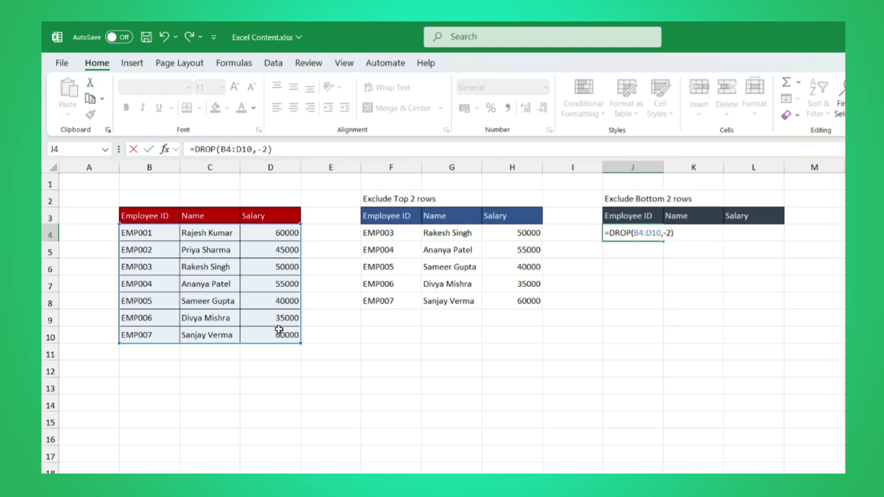
key("Return")
Compare the five returned IDs with the kept source rows and dropped EMP006–EMP007
left_click_drag(624, 232, 622, 301)
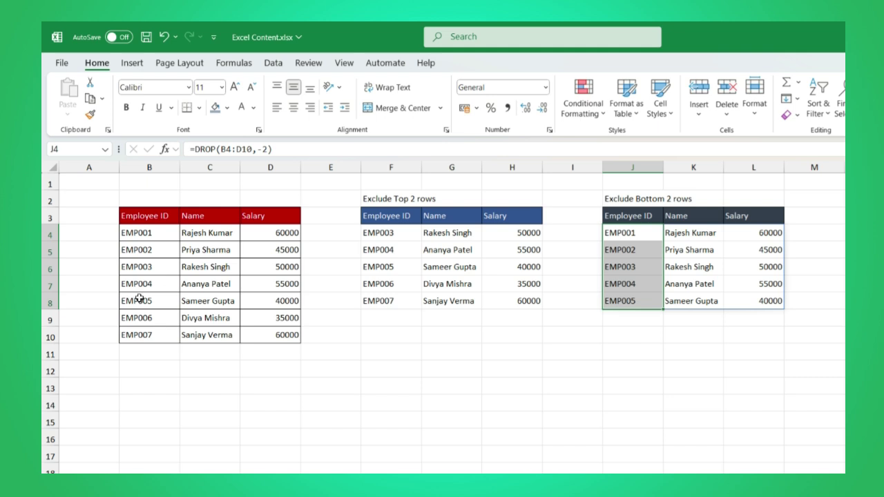
left_click_drag(138, 298, 292, 233)
left_click(148, 316)
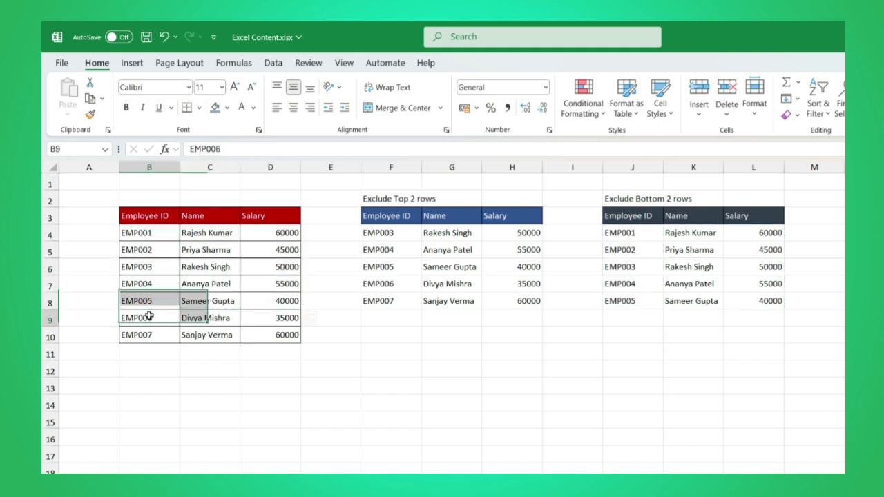
left_click_drag(149, 316, 273, 343)
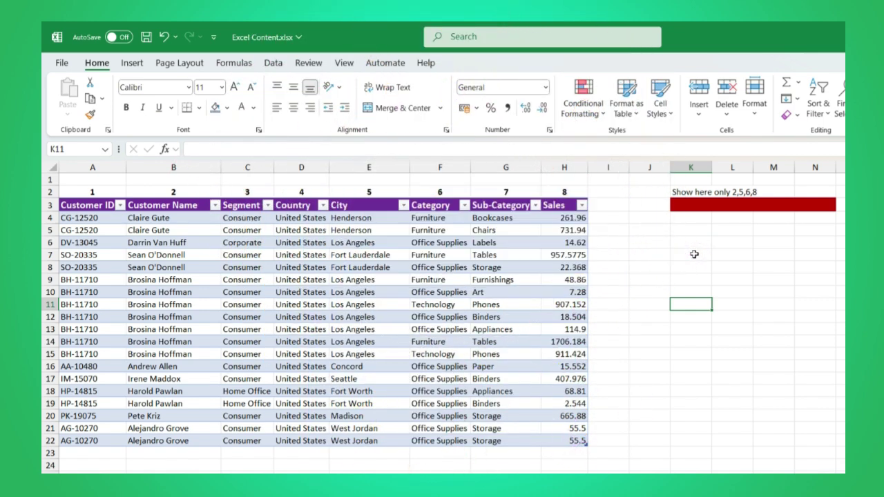
left_click(688, 219)
left_click_drag(97, 223, 545, 428)
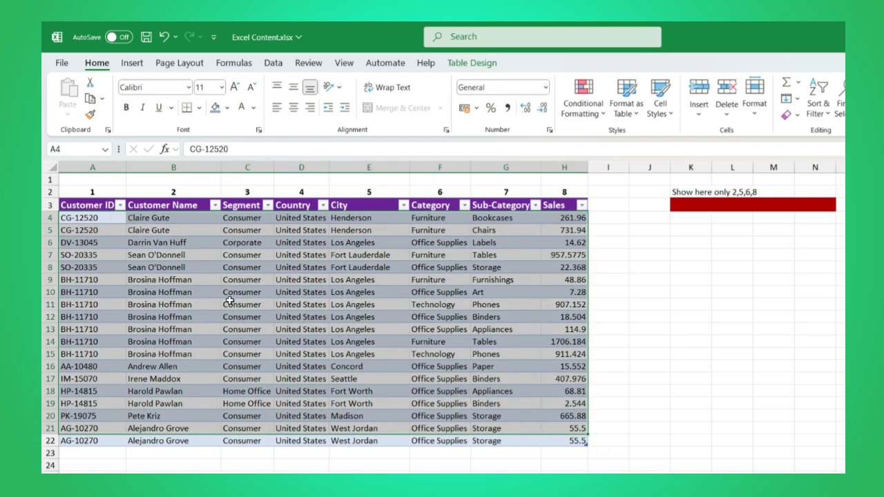
left_click(697, 220)
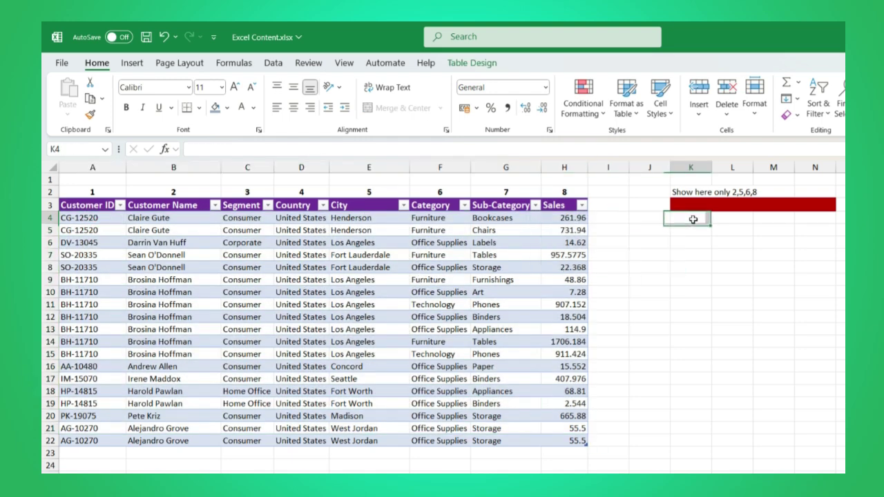
left_click(173, 167)
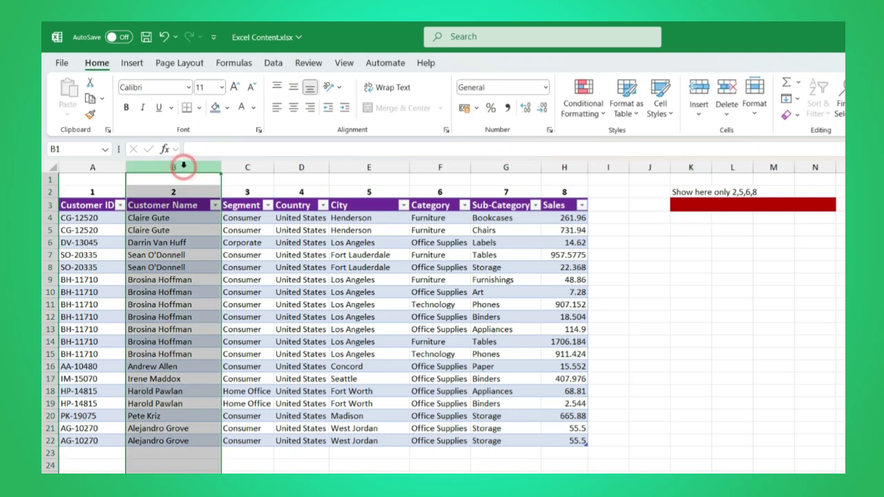
left_click(377, 163, "ctrl")
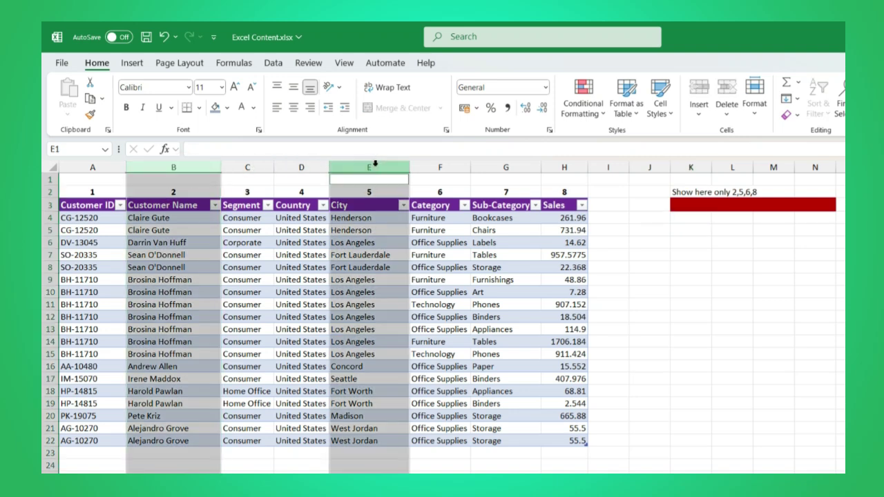
left_click(440, 166, "ctrl")
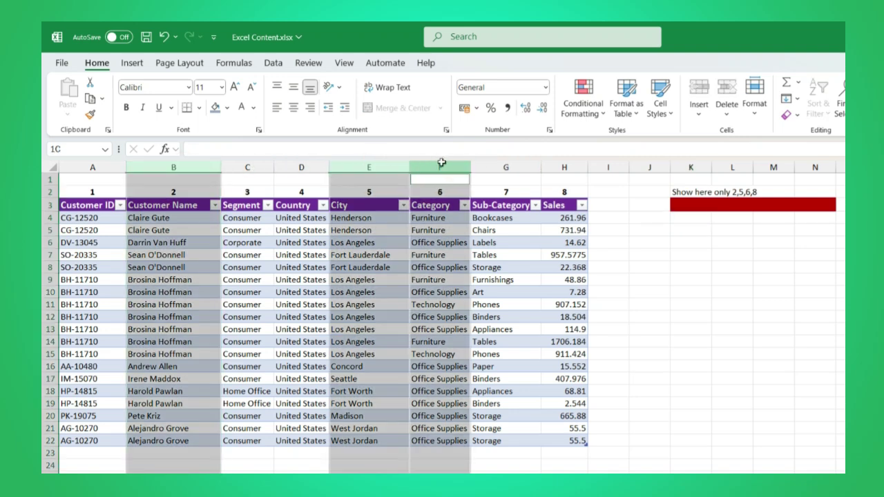
left_click(574, 166, "ctrl")
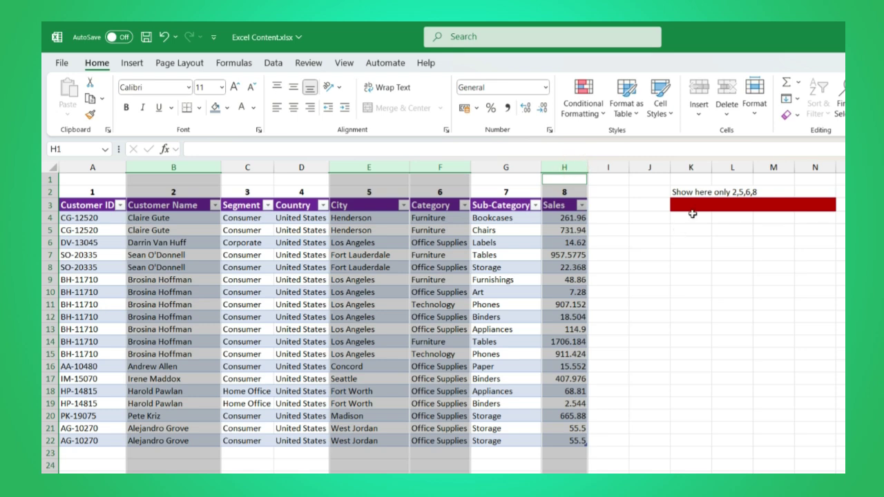
left_click_drag(692, 218, 777, 217)
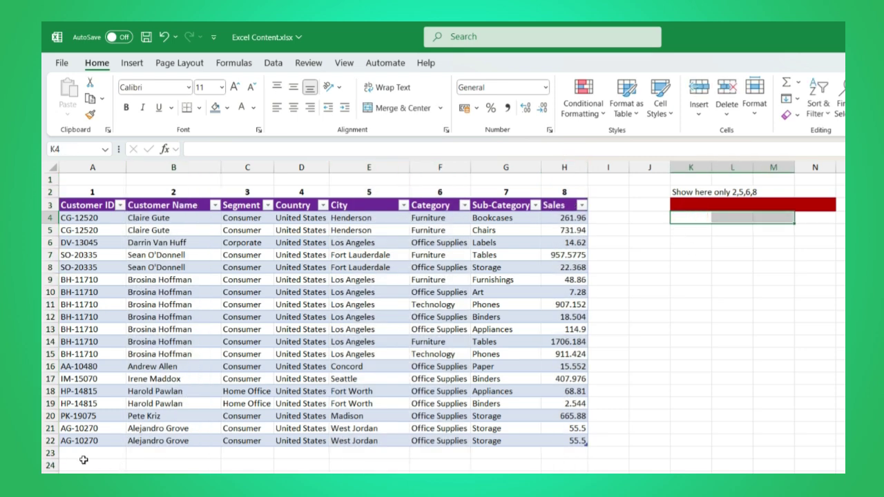
left_click_drag(84, 460, 388, 464)
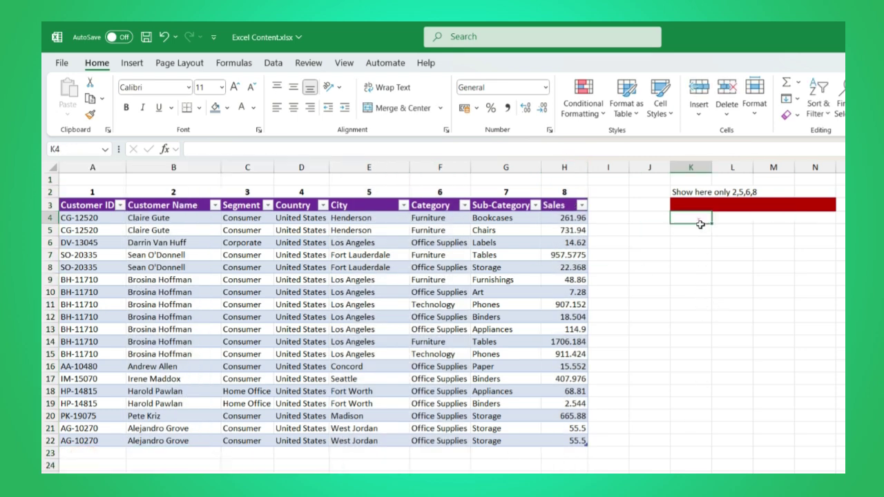
left_click_drag(694, 217, 750, 283)
left_click(809, 267)
left_click(691, 218)
Enter =CHOOSECOLS(Table3[#All],2,5,6,8) in K4 to extract Customer Name, City, Category and Sales
type("=CHOS")
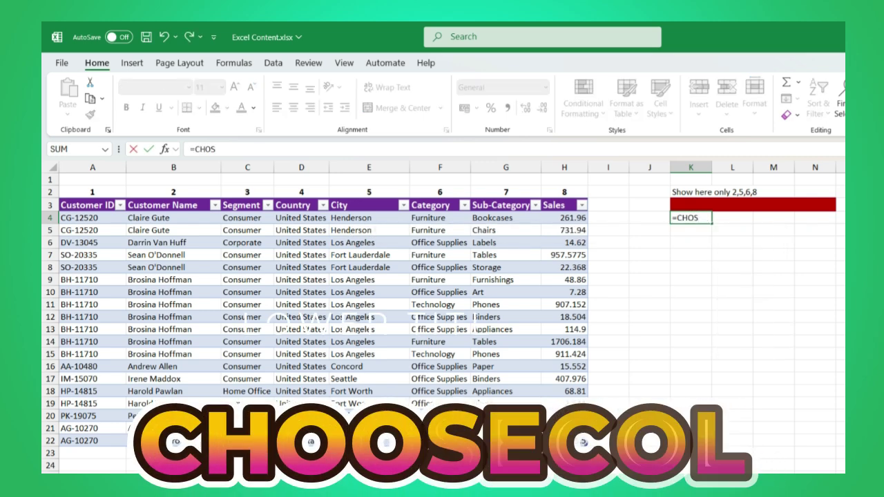
key("BackSpace")
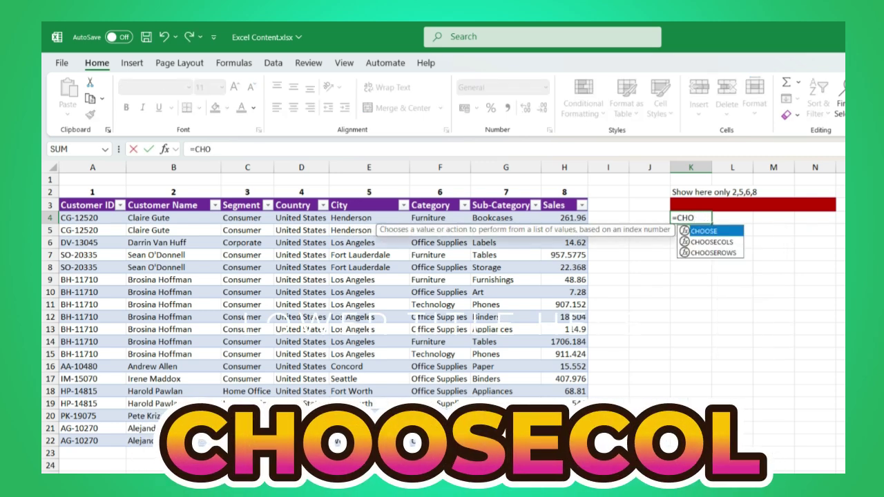
type("OSEC")
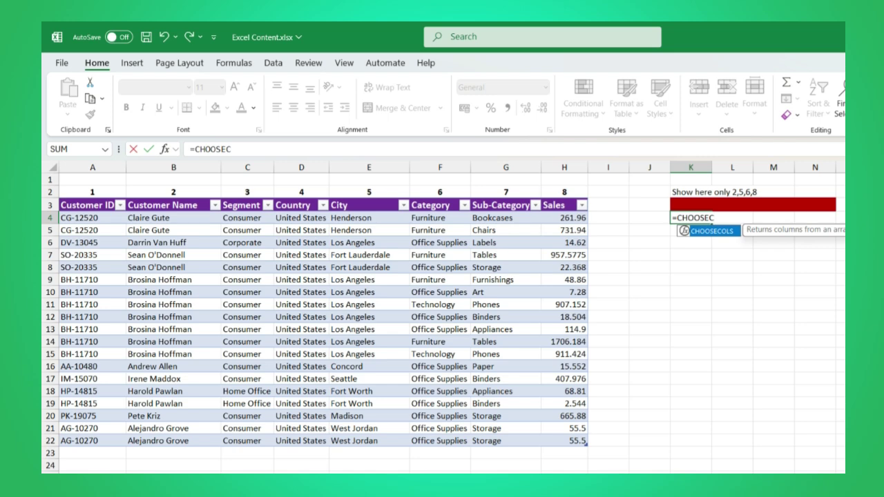
key("Tab")
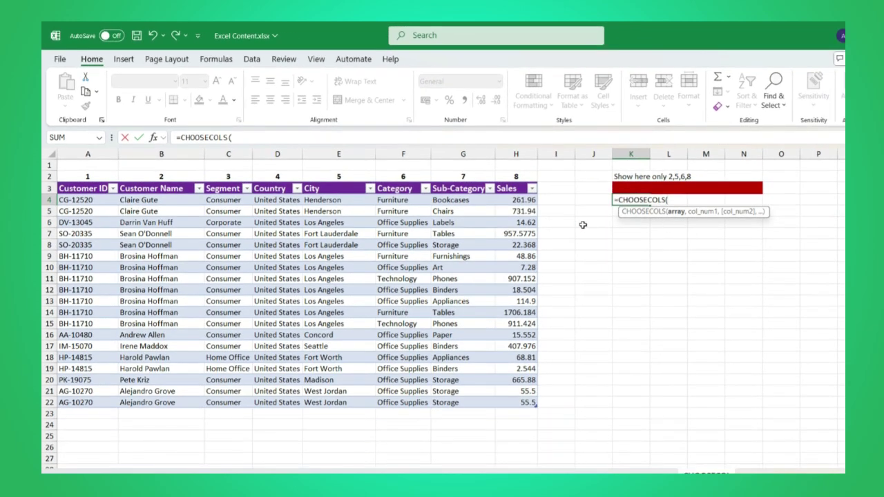
left_click_drag(89, 188, 505, 398)
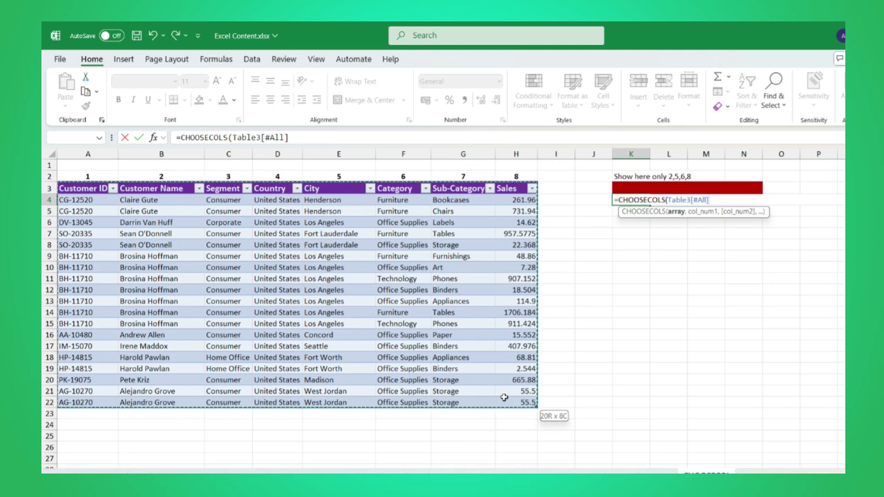
left_click_drag(504, 397, 506, 393)
type(",")
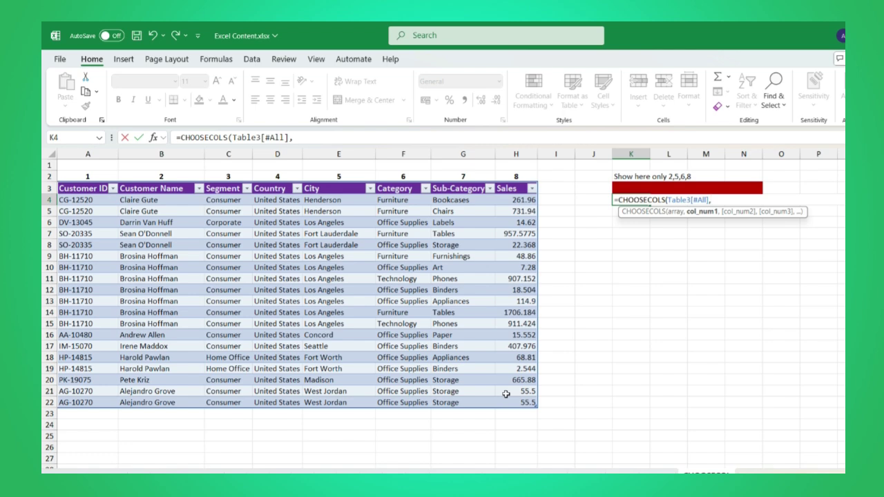
type("2,5,6,8")
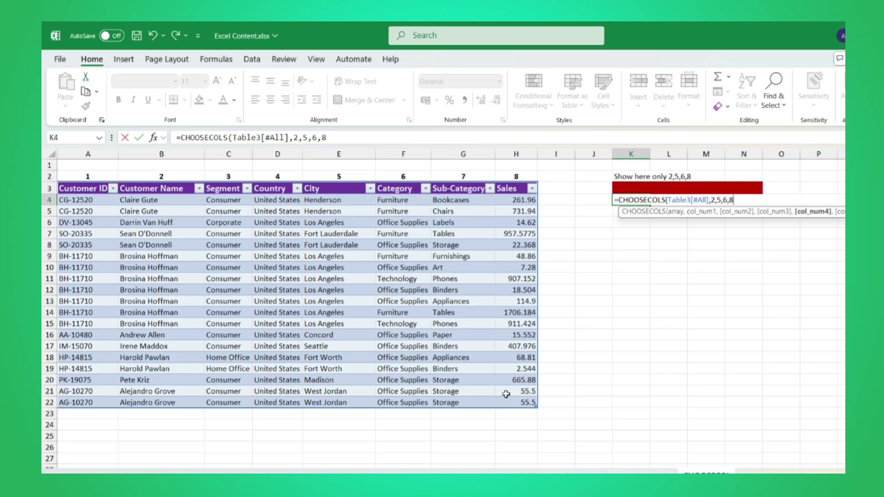
type(")")
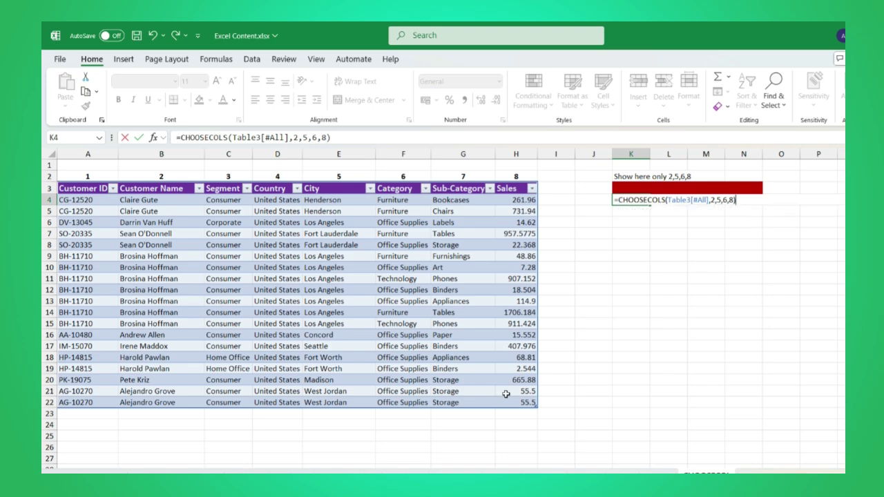
key("Return")
left_click(819, 234)
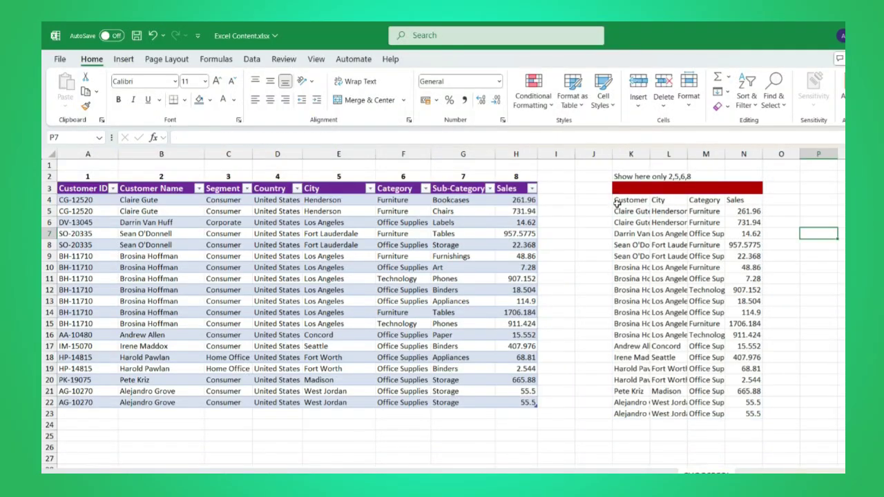
left_click(624, 201)
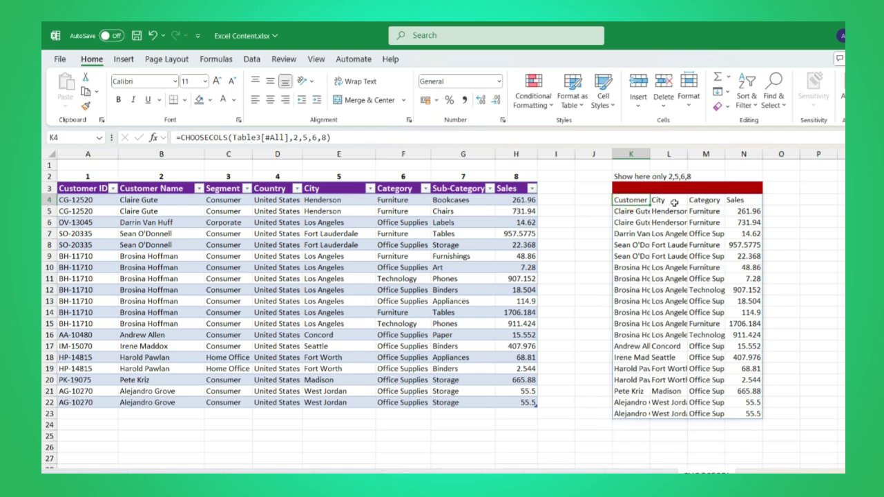
Copy table row 22 into rows 23–24 and confirm the CHOOSECOLS output includes the new rows
left_click_drag(674, 199, 718, 201)
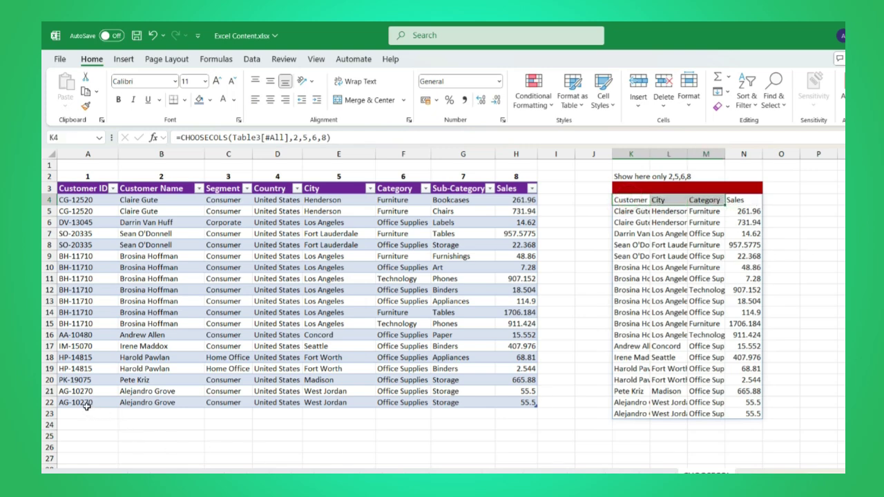
left_click_drag(87, 407, 515, 402)
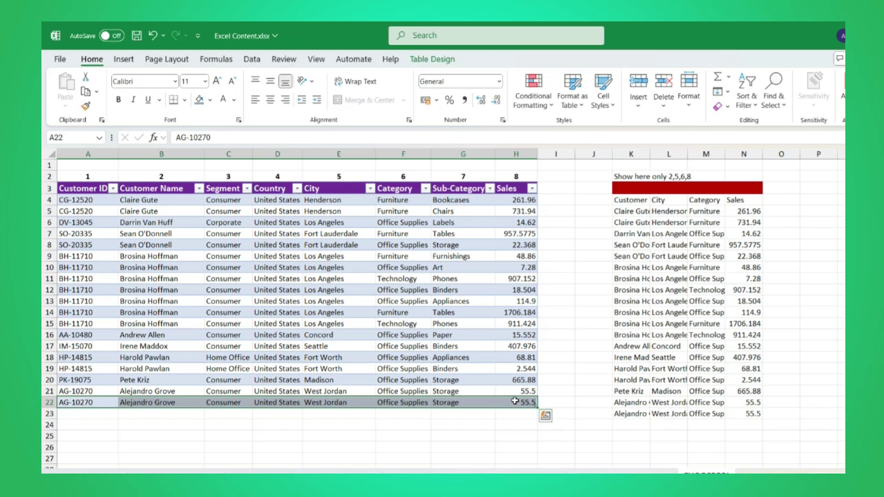
key("ctrl+c")
left_click_drag(90, 414, 515, 424)
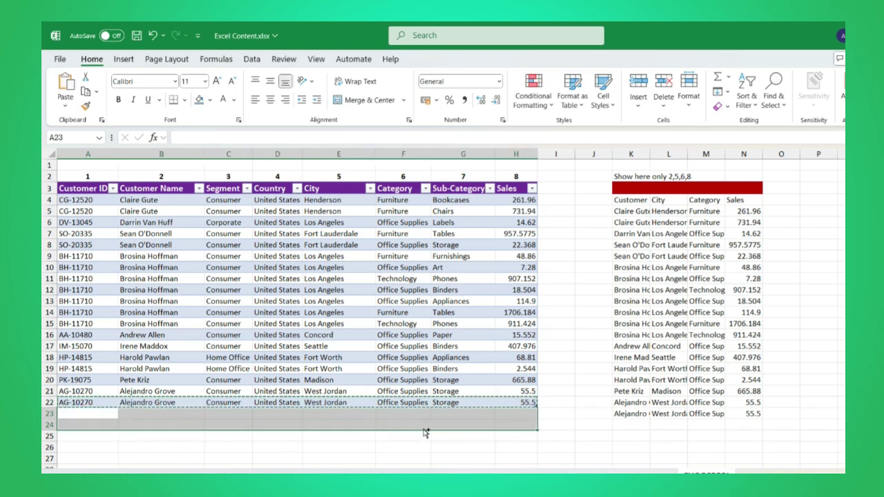
key("ctrl+v")
left_click_drag(625, 425, 746, 433)
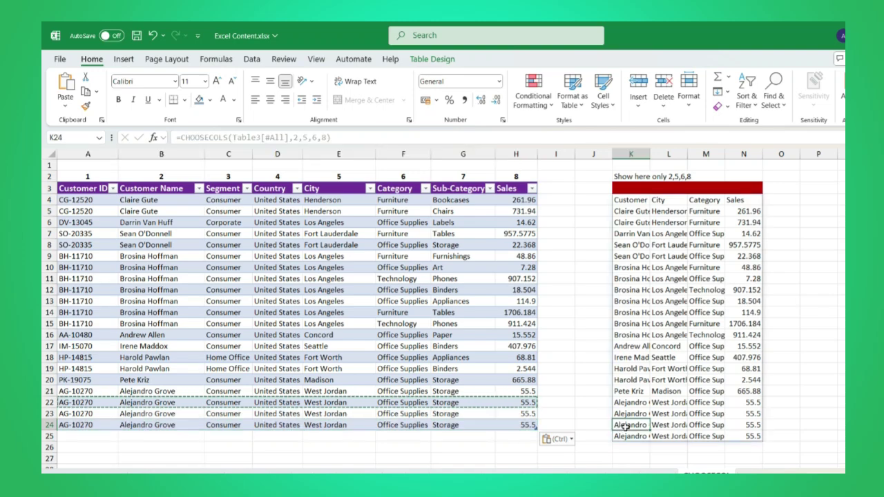
left_click(810, 310)
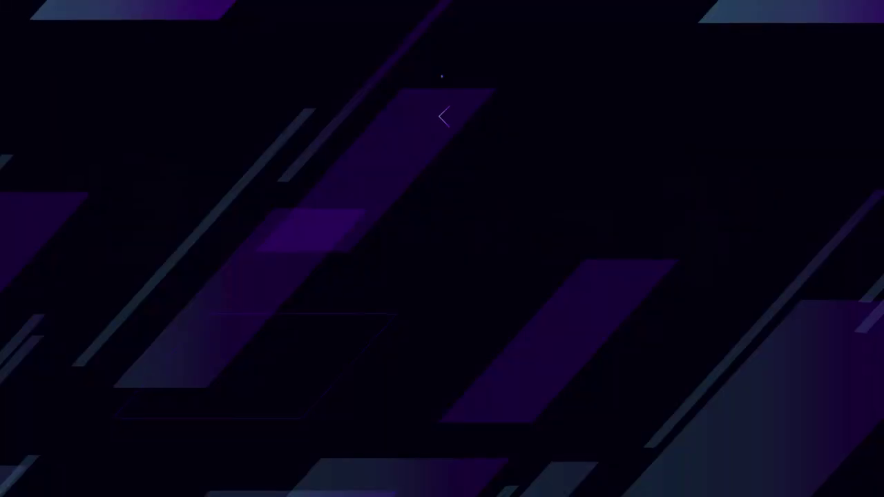